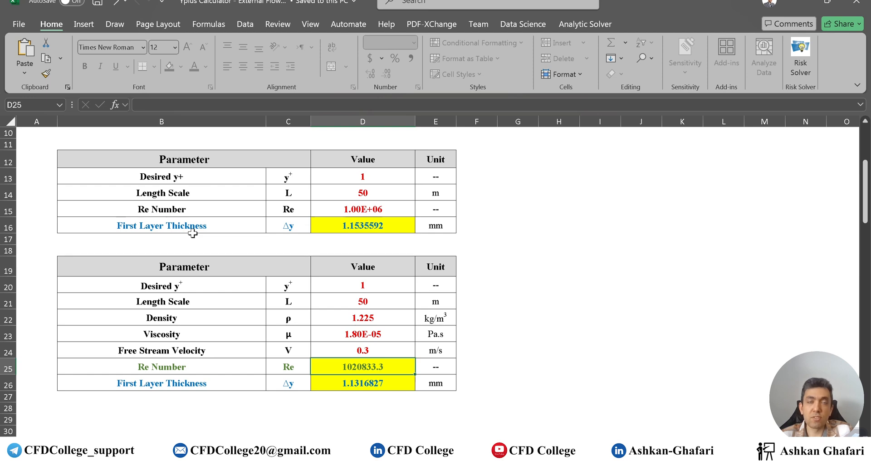
In the upper y+ table, set the Re number to 5000000 and the length scale to 20 m.
left_click(361, 209)
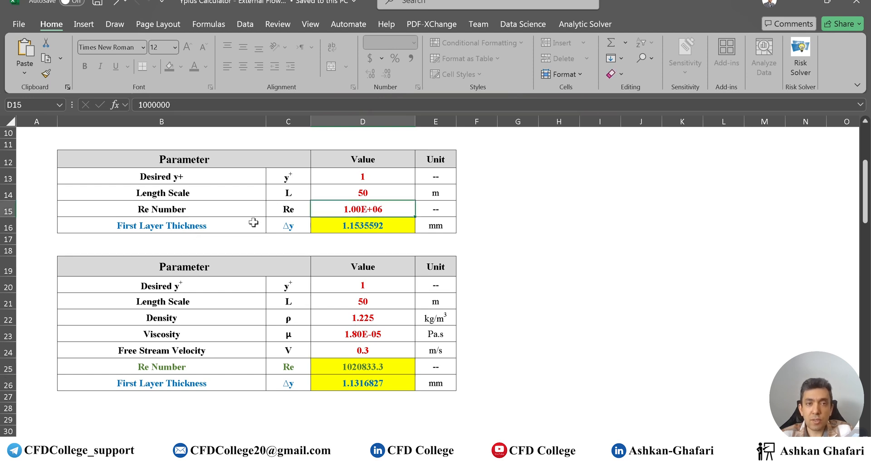
left_click(140, 105)
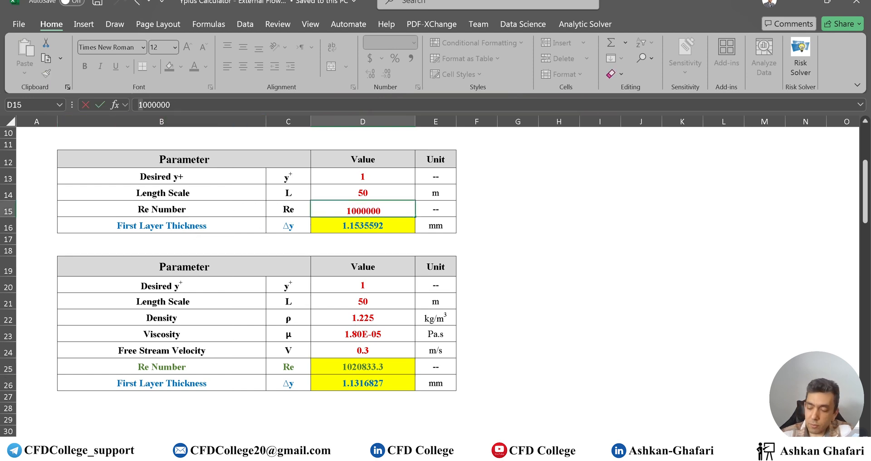
type("5")
key("Return")
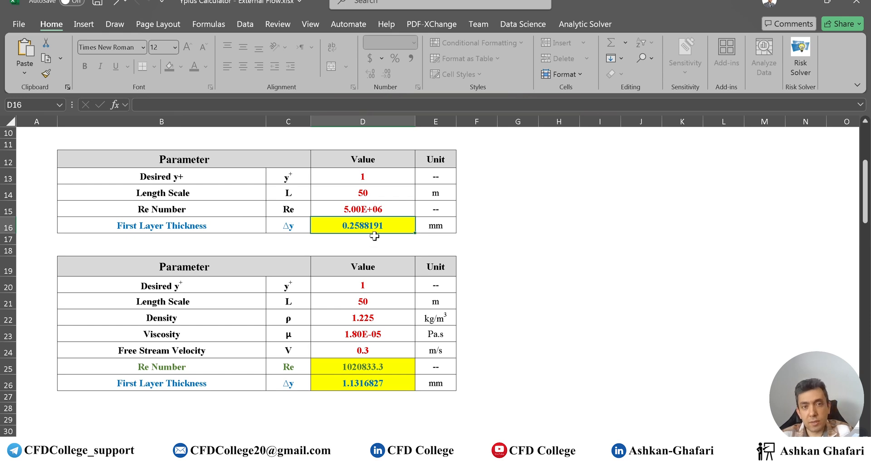
left_click(362, 195)
type("20")
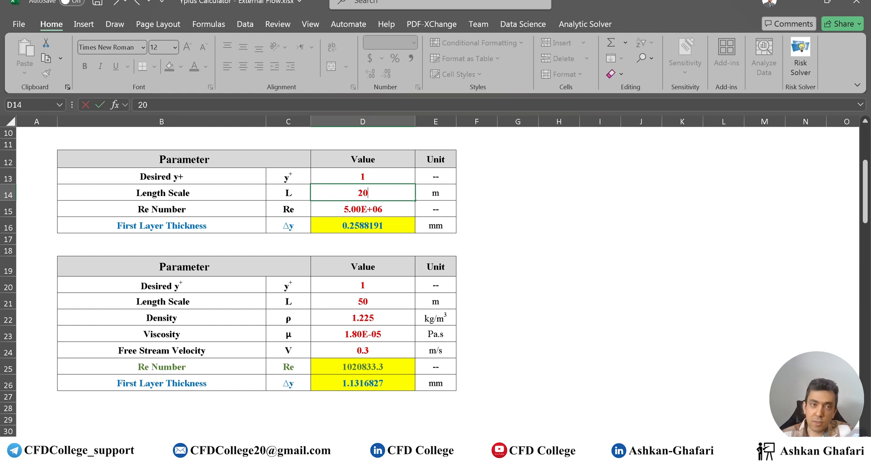
key("Return")
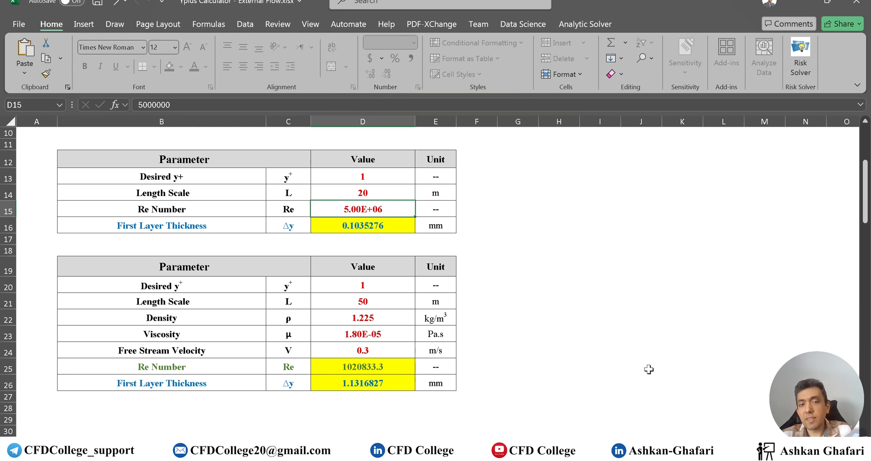
Bring up the Bias Factor workbook, and in Ansys Meshing select the rectangle's two vertical side edges.
mouse_move(590, 453)
left_click(655, 399)
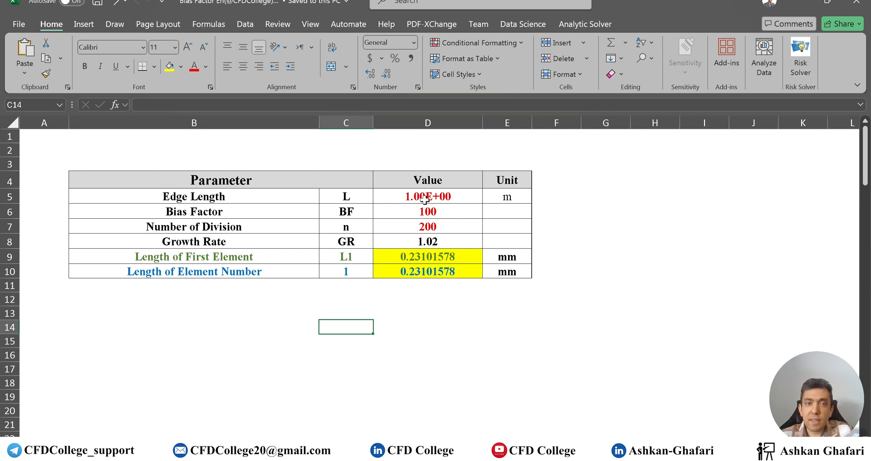
mouse_move(602, 449)
left_click(599, 355)
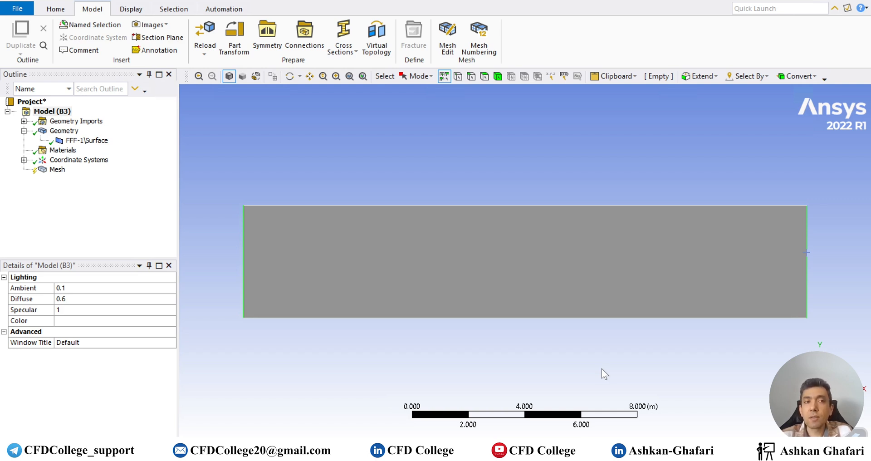
left_click(497, 318)
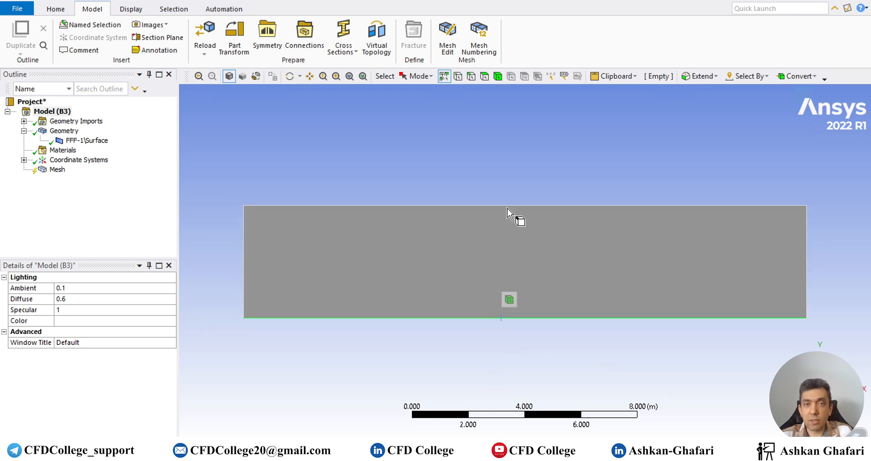
left_click(471, 76)
left_click(244, 260)
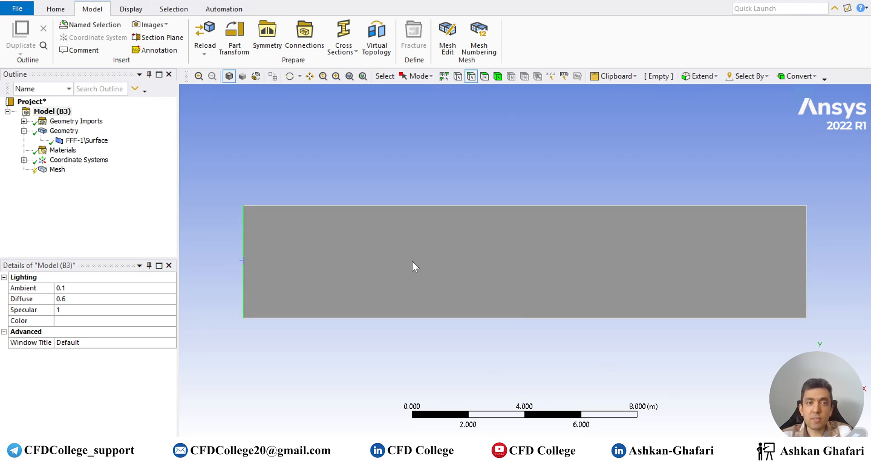
left_click(806, 278, "ctrl")
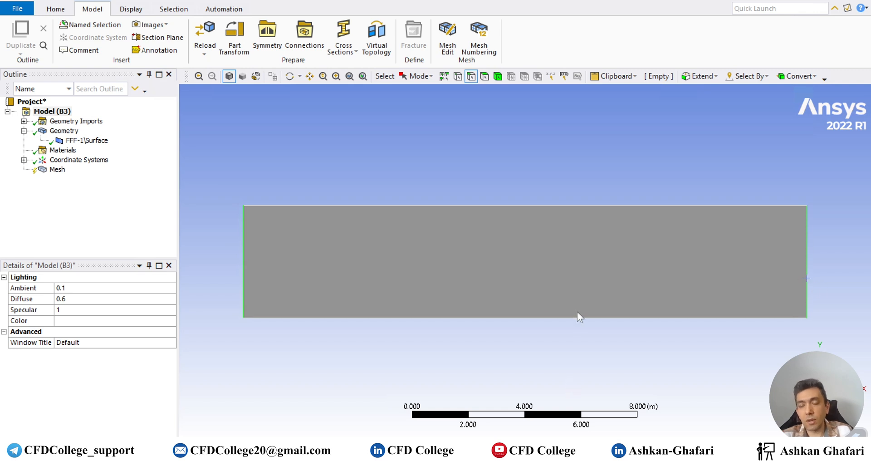
Switch to the Bias Factor workbook in Excel and set the edge length to 4 m and the bias factor to 1000.
key("alt+Tab")
left_click(414, 198)
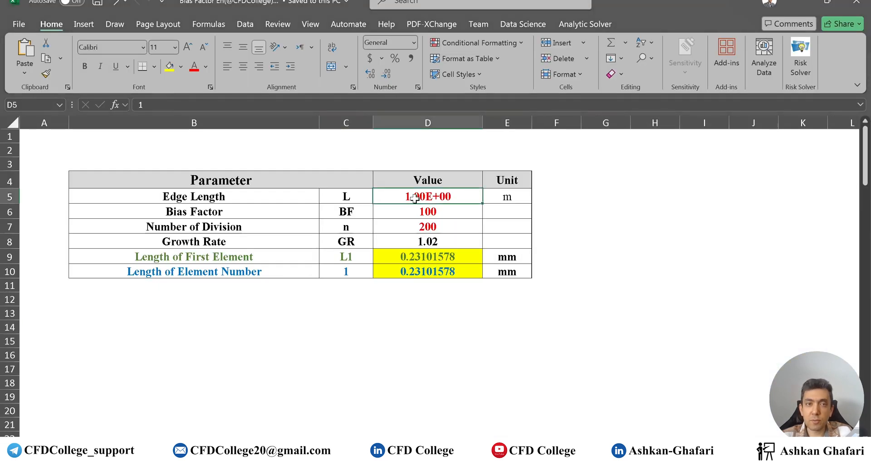
type("4")
key("Return")
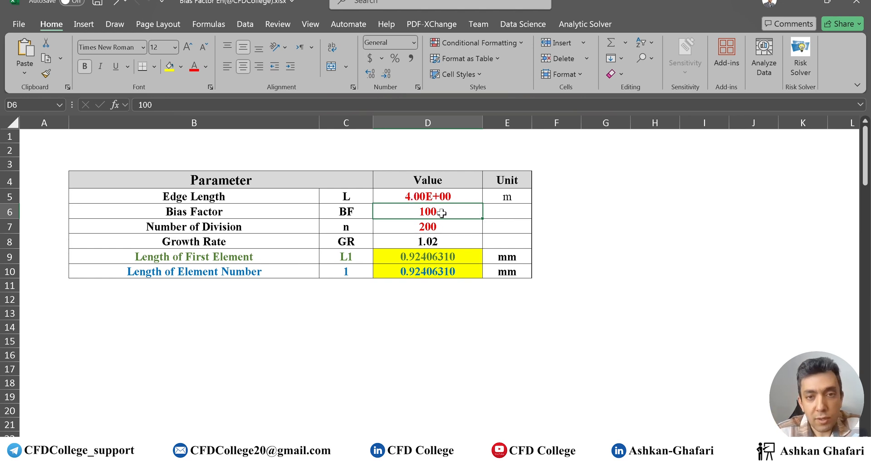
type("1000")
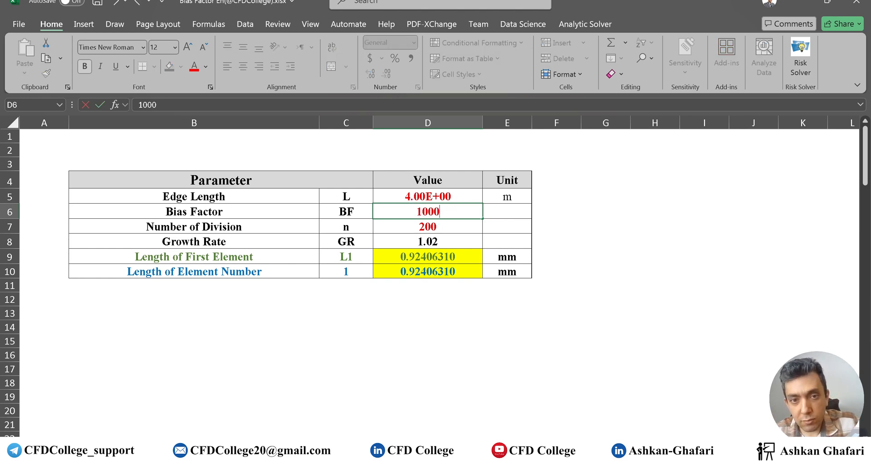
key("Return")
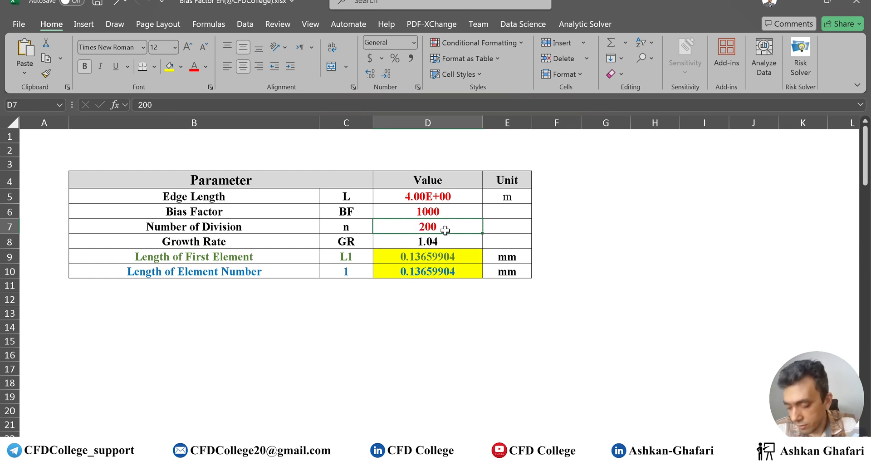
Try 500 and 400 as the number of divisions in the bias factor table.
type("500")
key("Return")
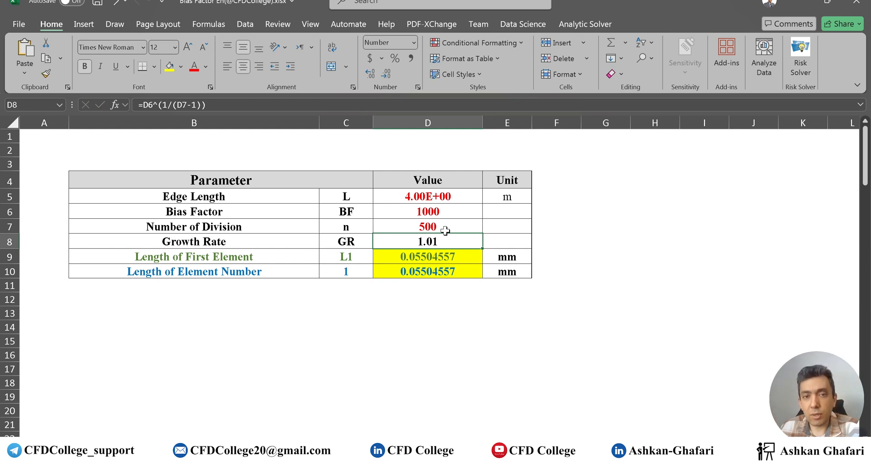
left_click(445, 230)
type("400")
key("Return")
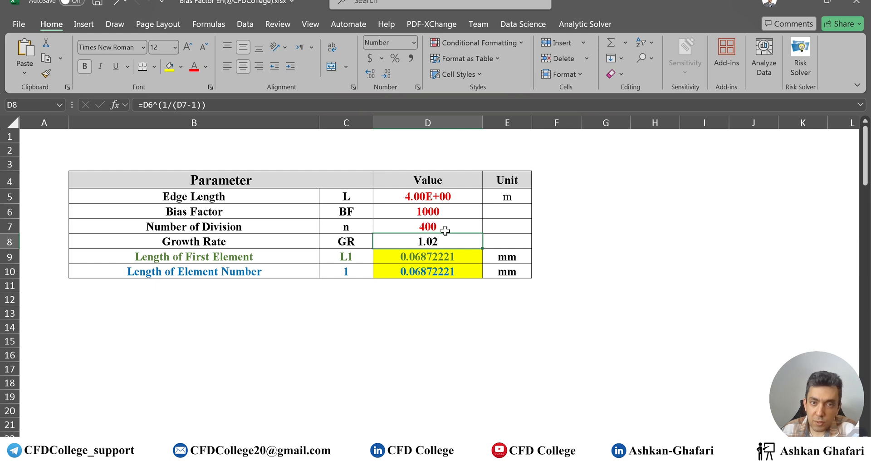
Try 50 and 200 as the number of divisions, keeping the bias factor at 1000.
left_click(445, 231)
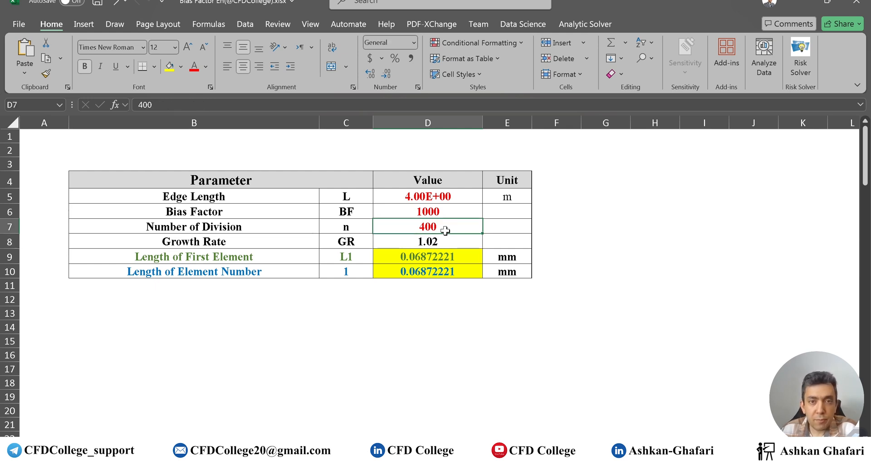
key("Up")
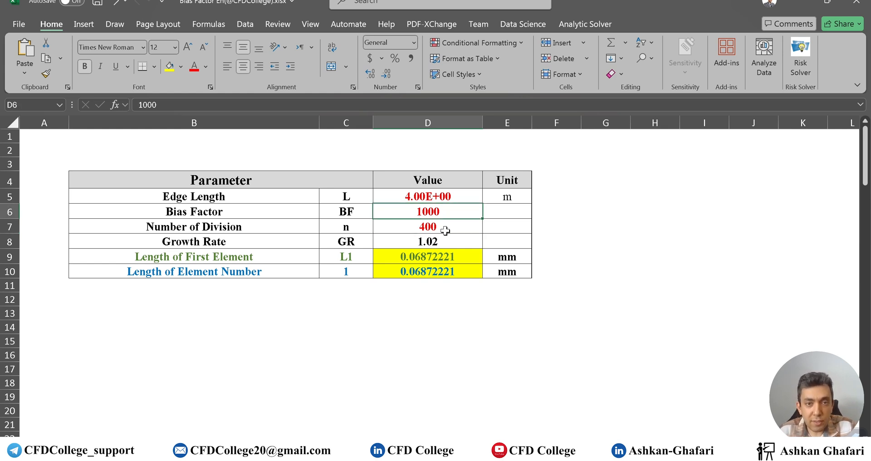
key("Down")
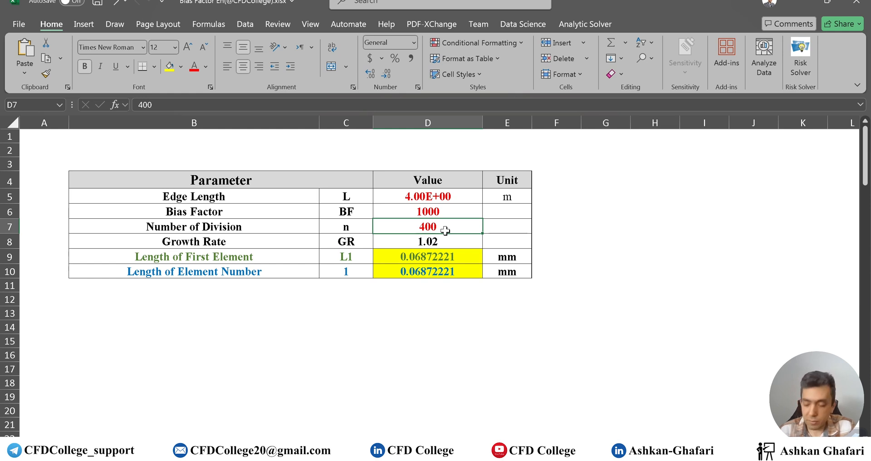
type("50")
key("Return")
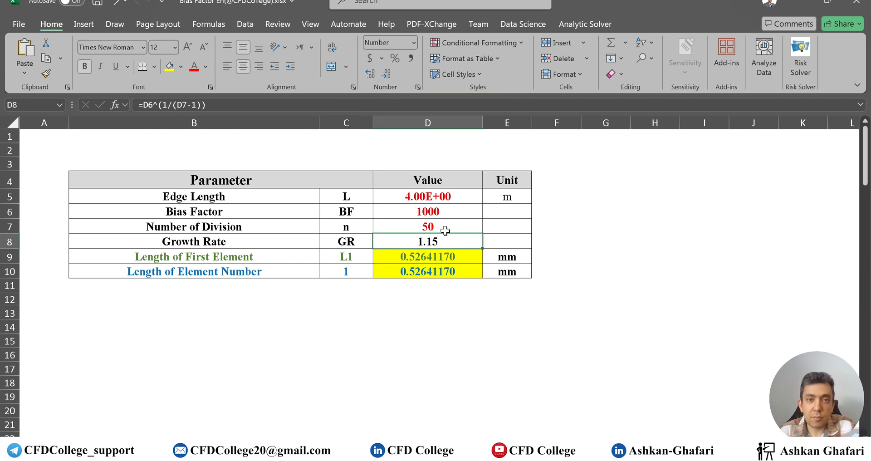
key("Up")
key("Up")
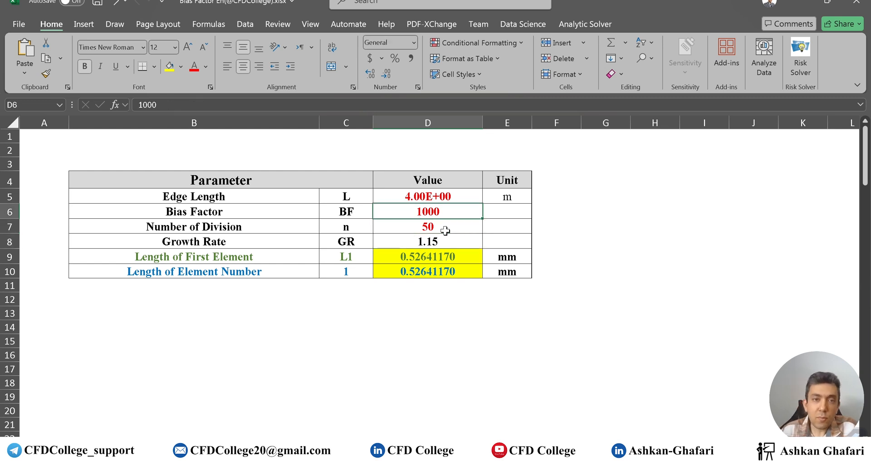
key("Down")
key("Down")
key("Up")
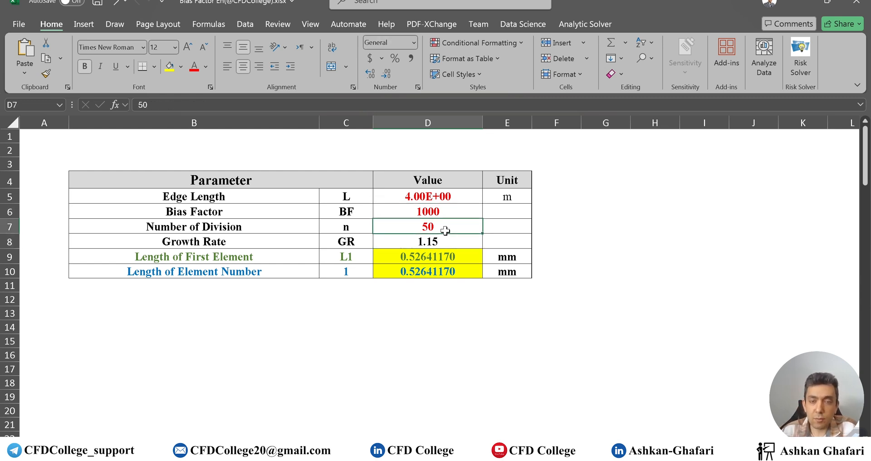
type("200")
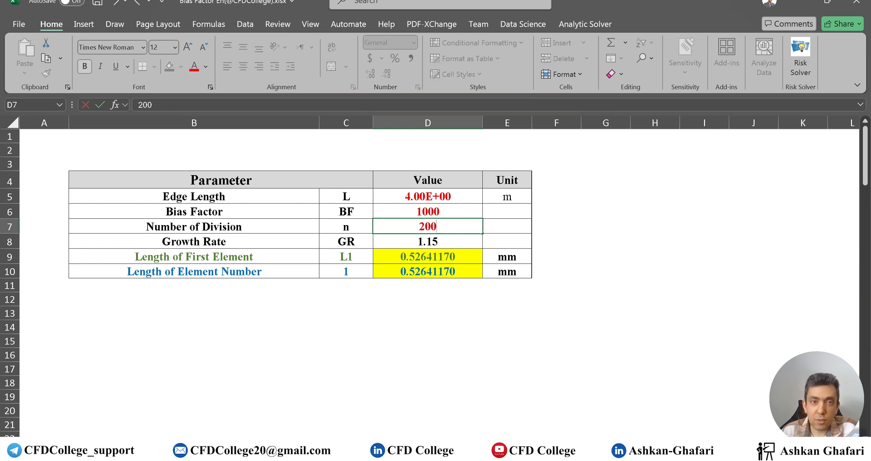
key("Return")
Set the number of divisions in the bias factor table to 250.
key("Up")
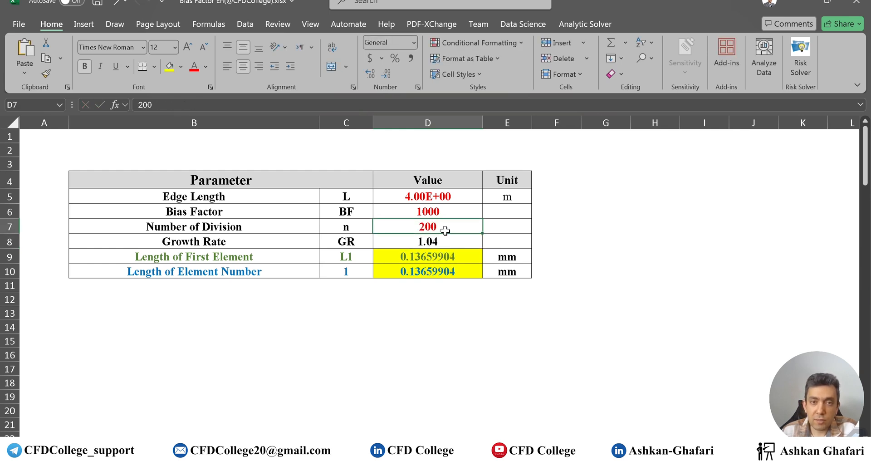
type("250")
key("Return")
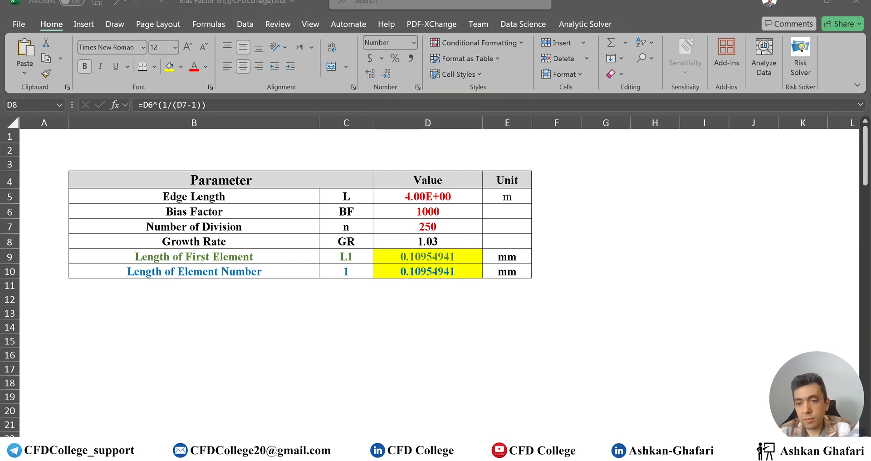
Switch to Ansys Meshing and insert a mesh sizing control on the two selected vertical edges.
key("alt+Tab")
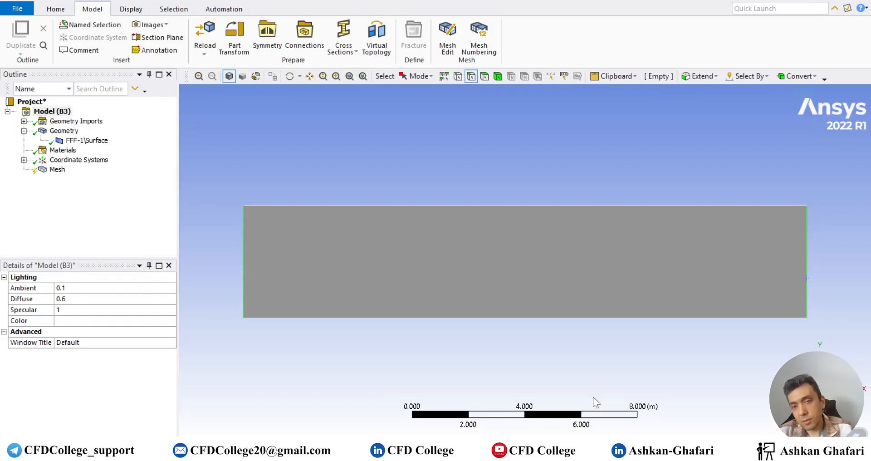
right_click(242, 267)
mouse_move(355, 20)
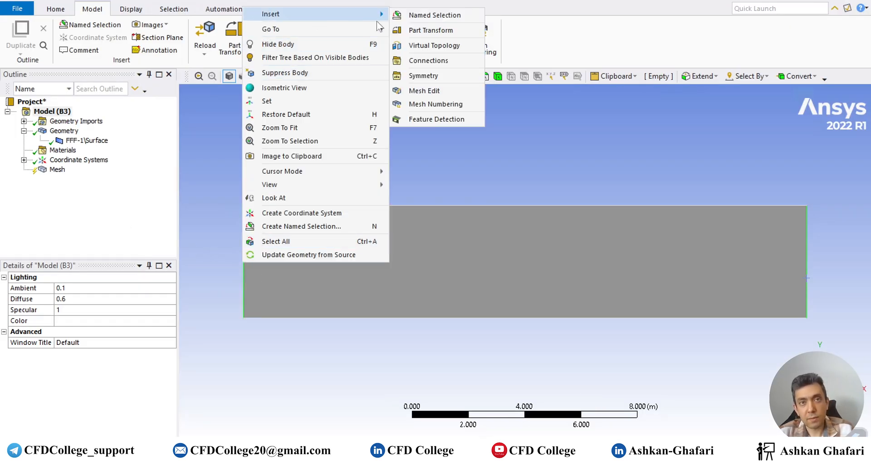
right_click(59, 169)
key("F2")
right_click(58, 171)
mouse_move(113, 177)
left_click(204, 179)
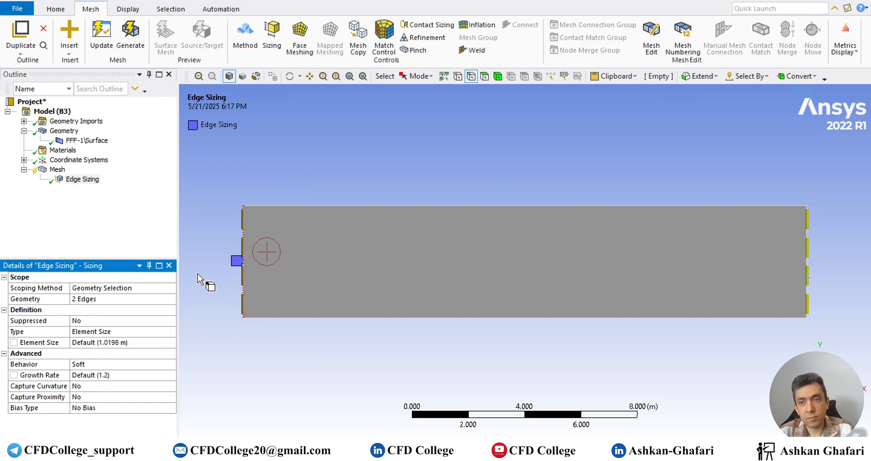
Define the vertical edge sizing by Number of Divisions with 250 divisions and set its behavior to Hard.
double_click(110, 332)
left_click(109, 343)
type("250")
double_click(108, 365)
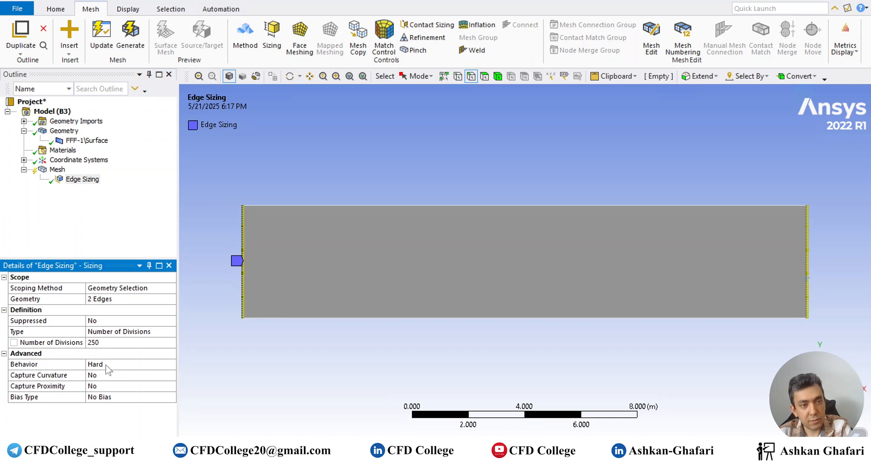
Give the vertical edge sizing a one-directional bias from long to short divisions with a bias factor of 1000.
double_click(108, 397)
left_click(108, 418)
type("1000")
key("Return")
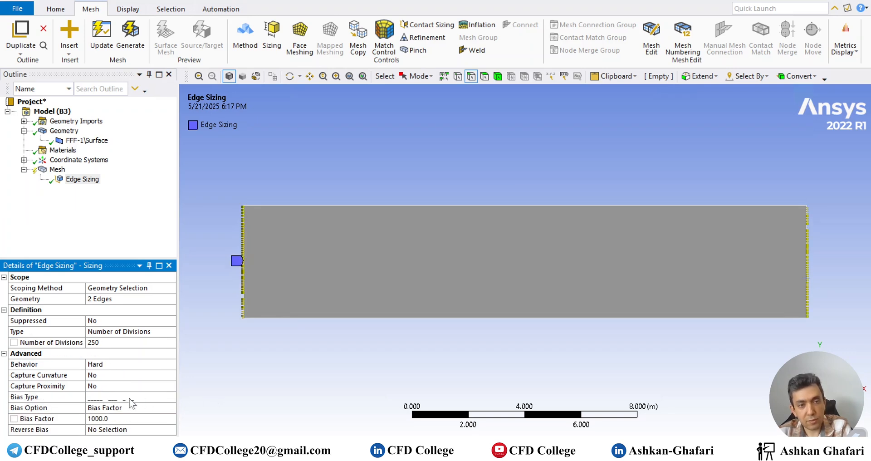
left_click(130, 400)
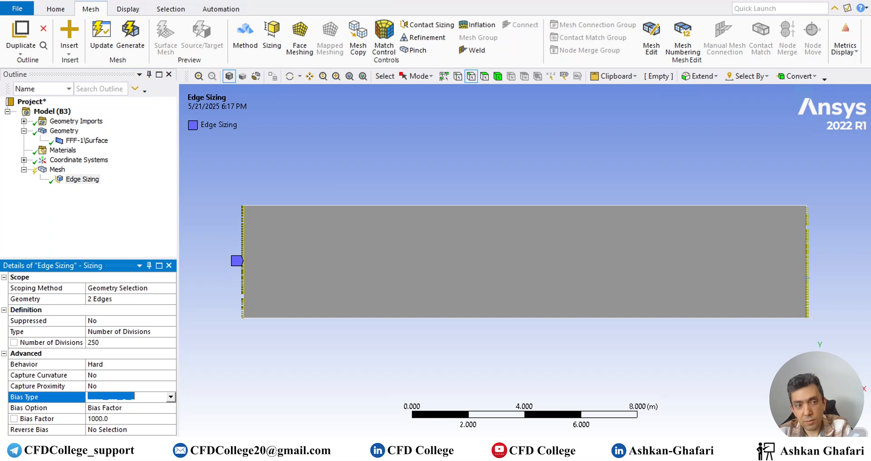
Reverse the bias direction on the rectangle's right vertical edge.
left_click(113, 430)
left_click(808, 281)
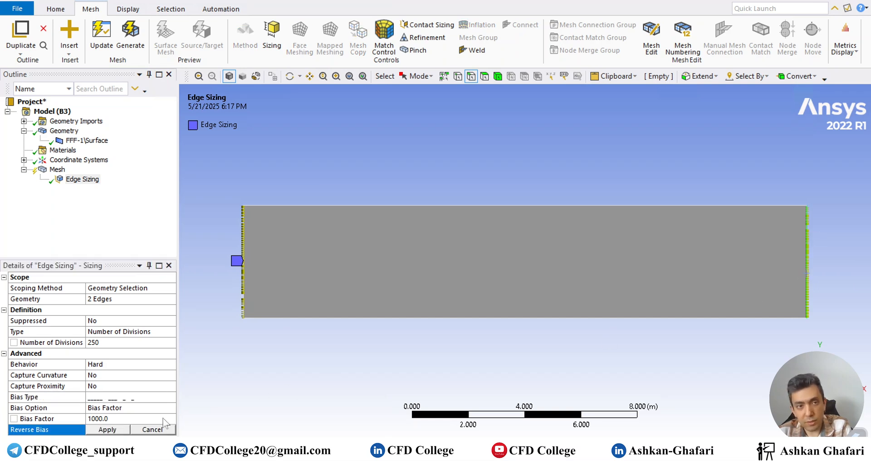
left_click(107, 429)
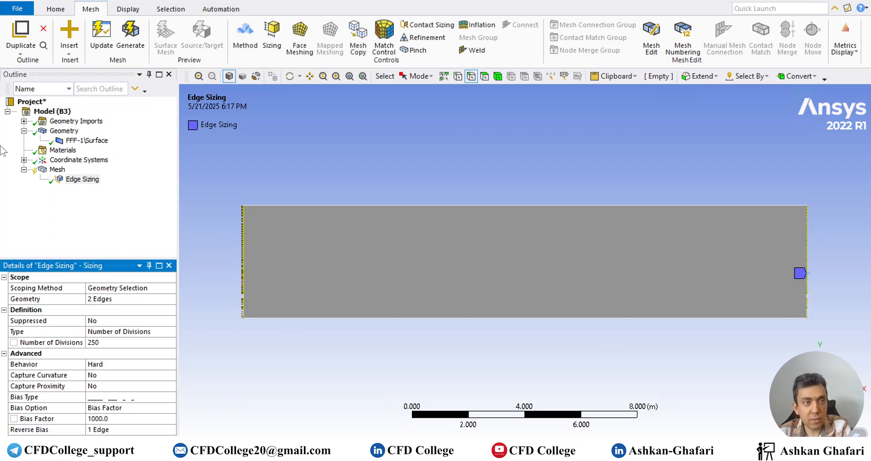
Insert a second mesh sizing control scoped to the rectangle's upper and lower horizontal edges.
left_click(58, 169)
right_click(57, 169)
mouse_move(88, 177)
left_click(204, 192)
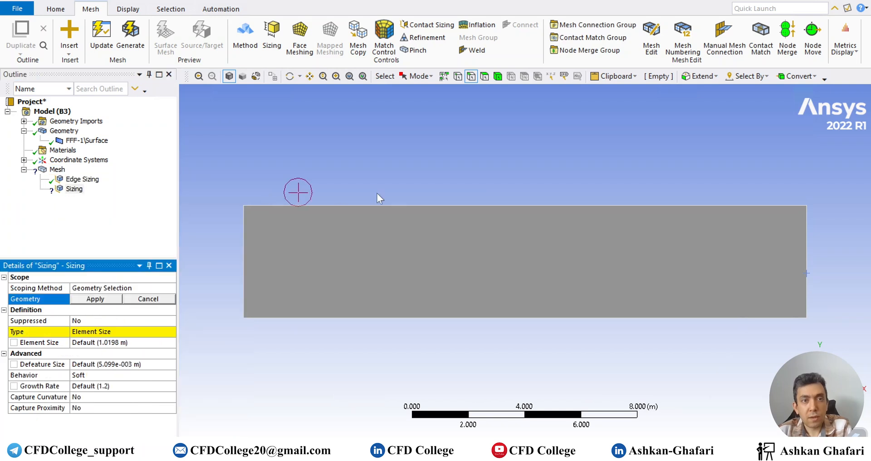
left_click(380, 205)
left_click(358, 318, "ctrl")
left_click(95, 298)
Define the horizontal edge sizing by Number of Divisions with 200 divisions and set its behavior to Hard.
left_click(90, 331)
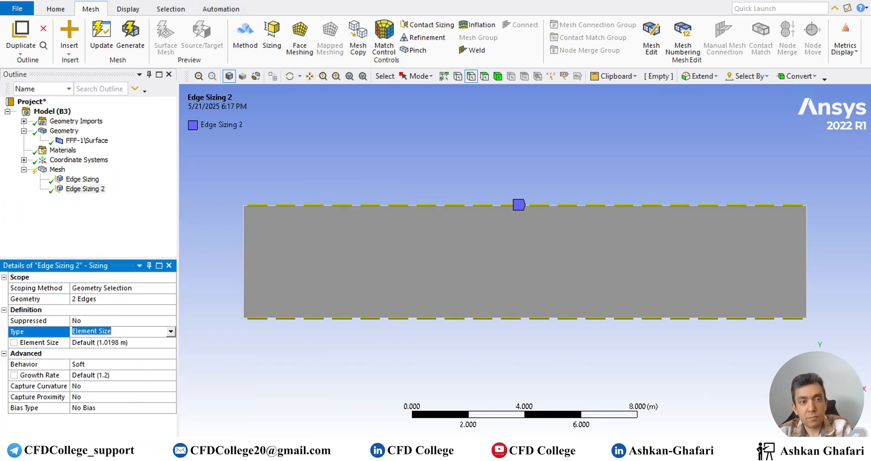
left_click(102, 332)
left_click(101, 343)
type("20")
key("Return")
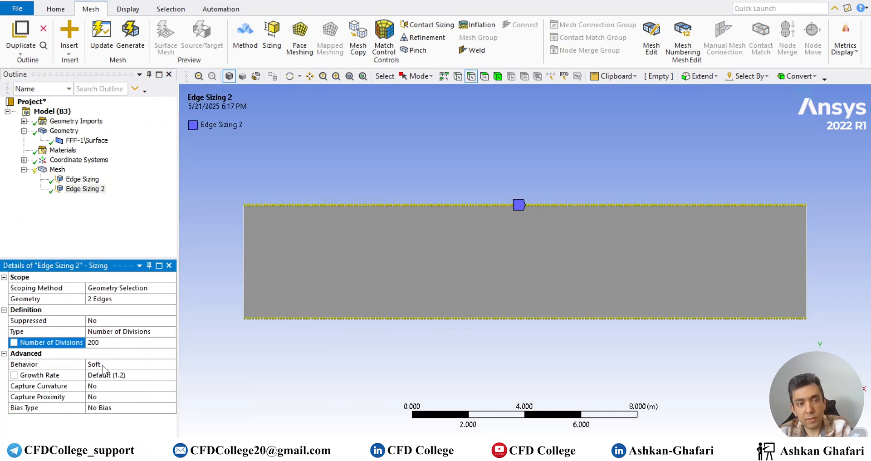
double_click(103, 366)
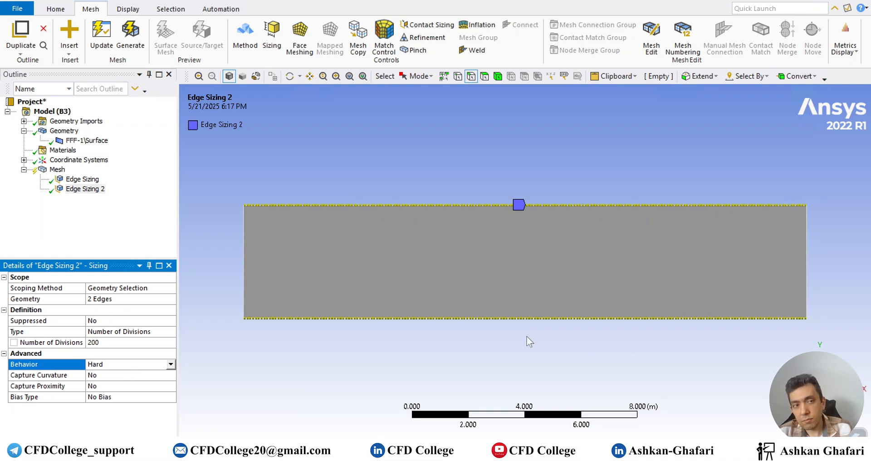
Insert a Face Meshing control on the mesh and scope it to the rectangular face.
left_click(50, 171)
right_click(50, 170)
mouse_move(86, 182)
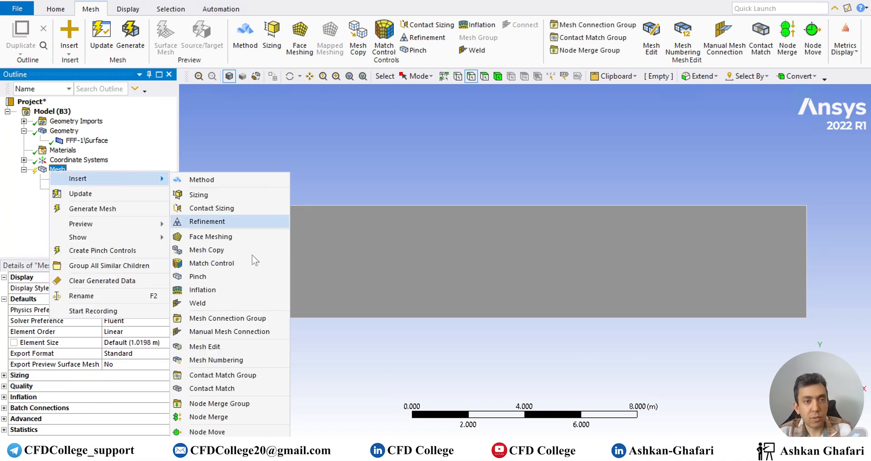
left_click(210, 236)
left_click(295, 257)
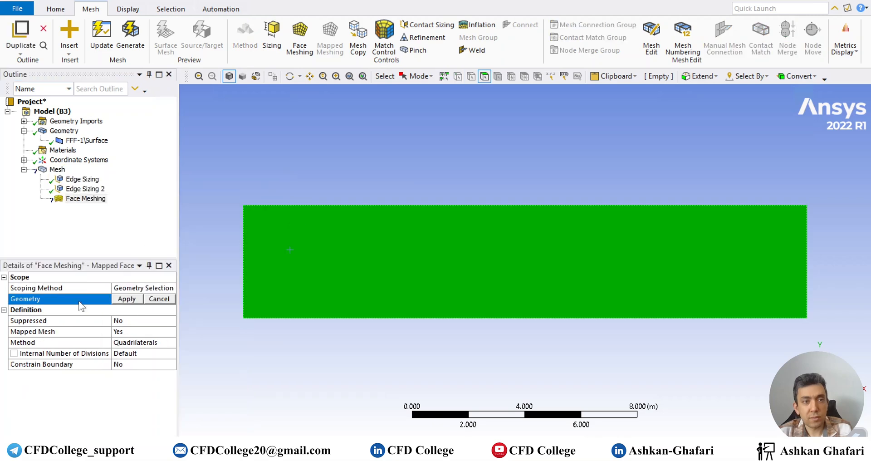
left_click(116, 299)
Create a named selection "Inlet" from the rectangle's left vertical edge.
left_click(247, 244)
left_click(485, 81)
left_click(471, 76)
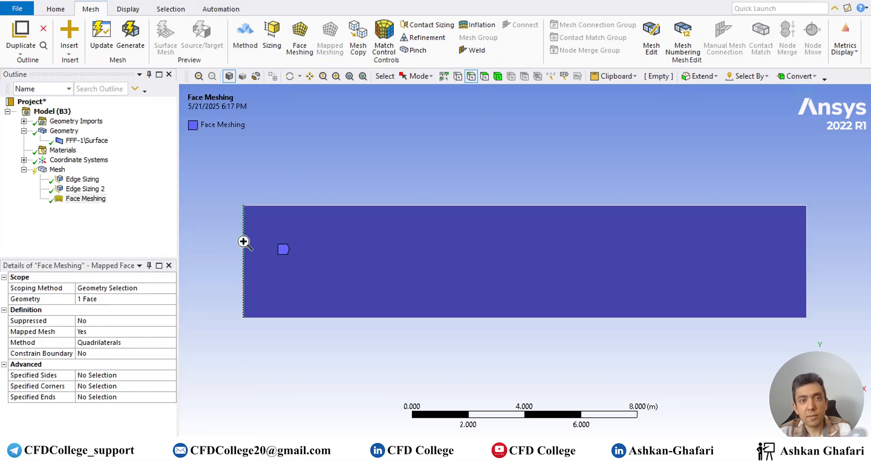
right_click(243, 241)
left_click(296, 232)
type("In")
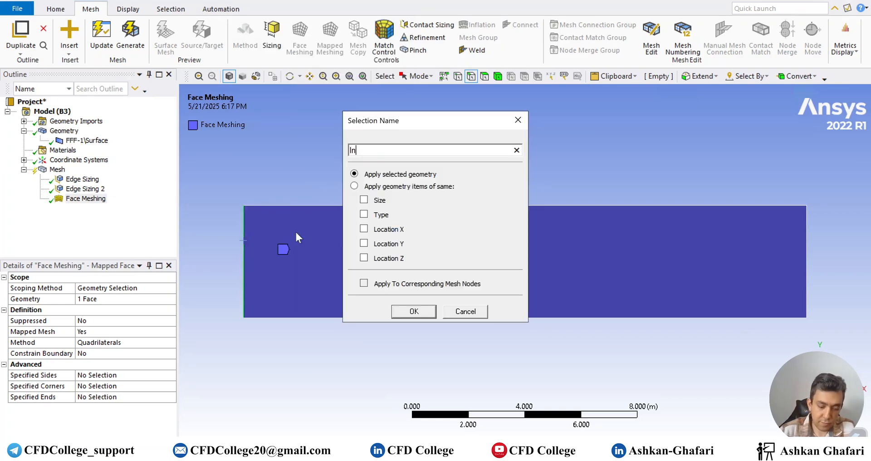
type("let")
key("Return")
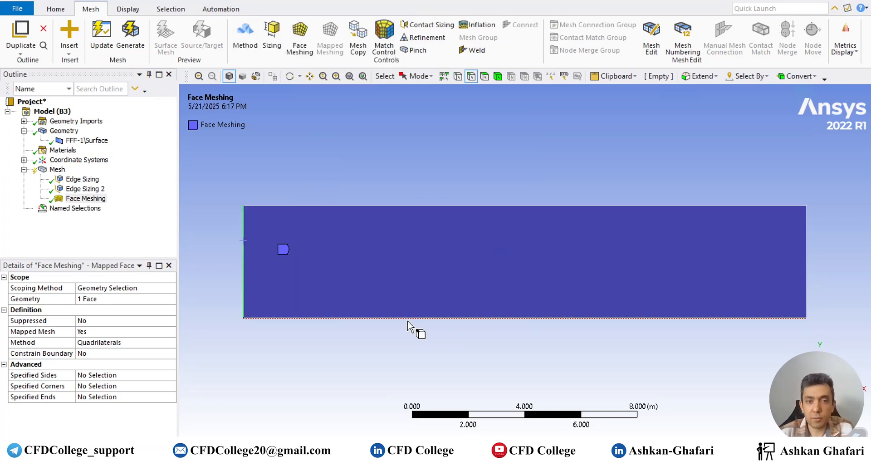
Create a named selection "Plate" from the rectangle's lower horizontal edge.
right_click(414, 318)
left_click(448, 282)
type("Pl")
key("Return")
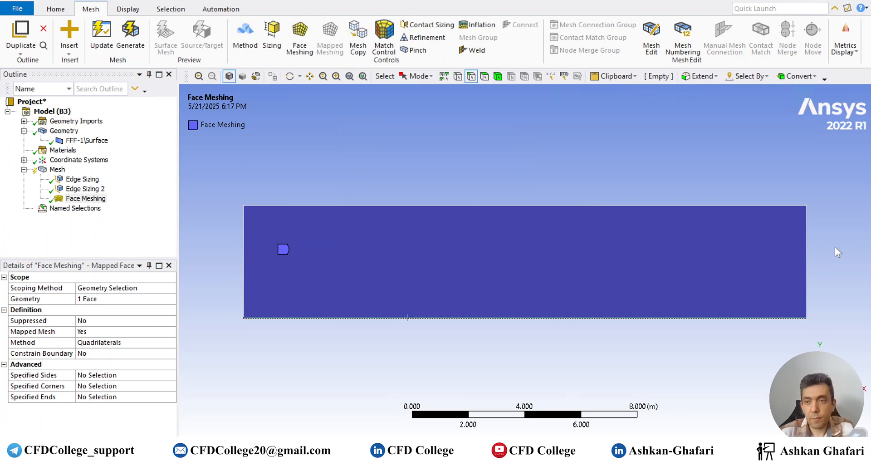
Create a named selection "Outlet" from the rectangle's right vertical edge.
left_click(806, 257)
right_click(806, 258)
left_click(788, 234)
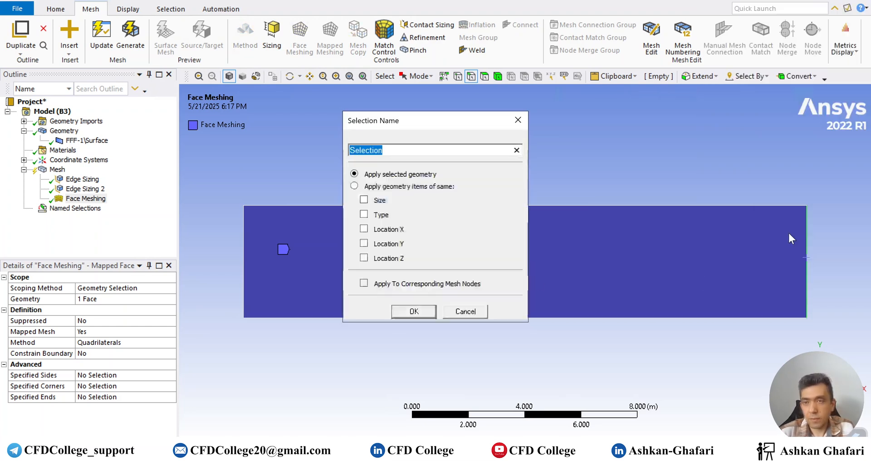
type("Outlet")
key("Return")
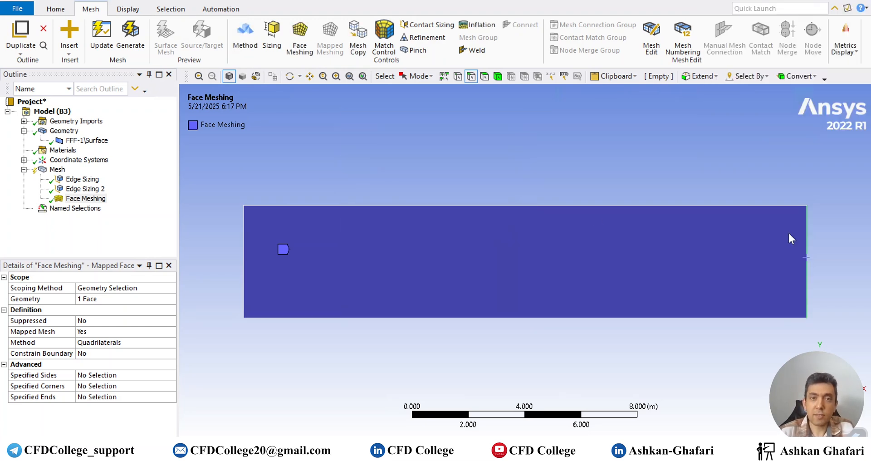
Create a named selection "Symmetry" from the rectangle's upper horizontal edge.
left_click(523, 207)
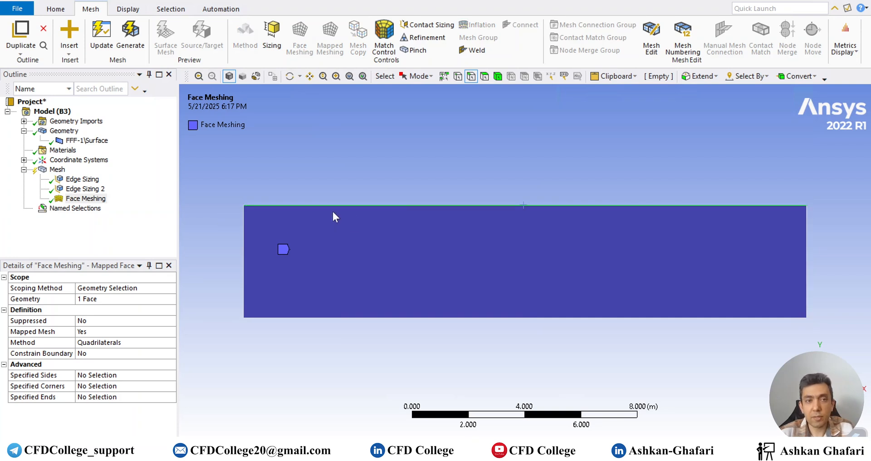
right_click(335, 213)
left_click(391, 412)
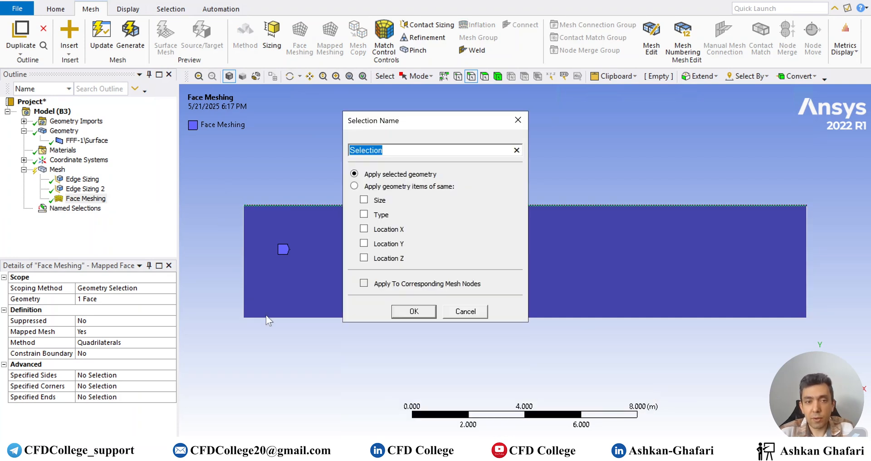
type("Symmetry")
key("Return")
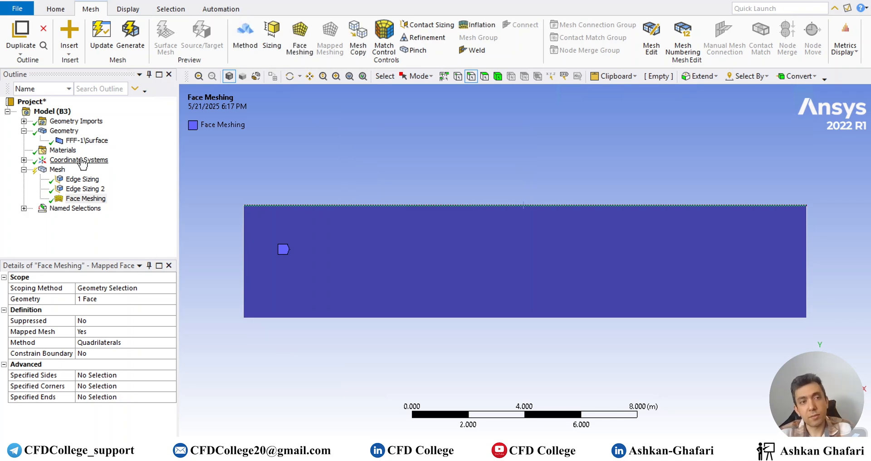
Update the mesh and check its node and element statistics.
left_click(58, 169)
left_click(108, 41)
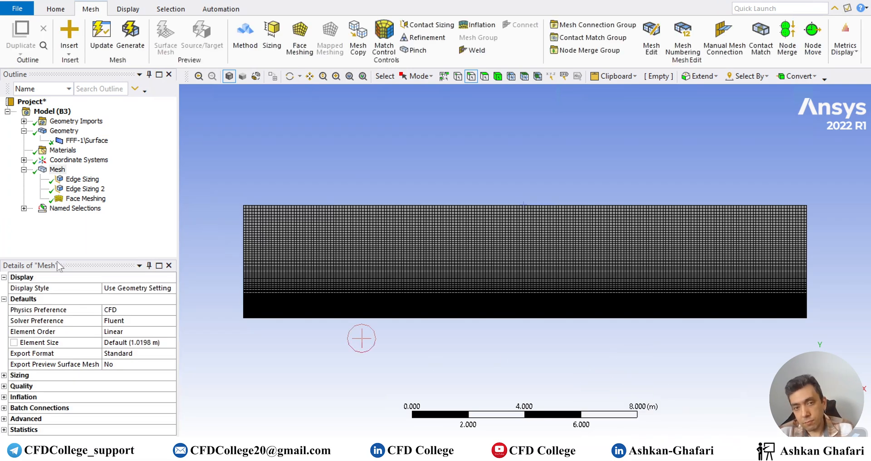
left_click(5, 300)
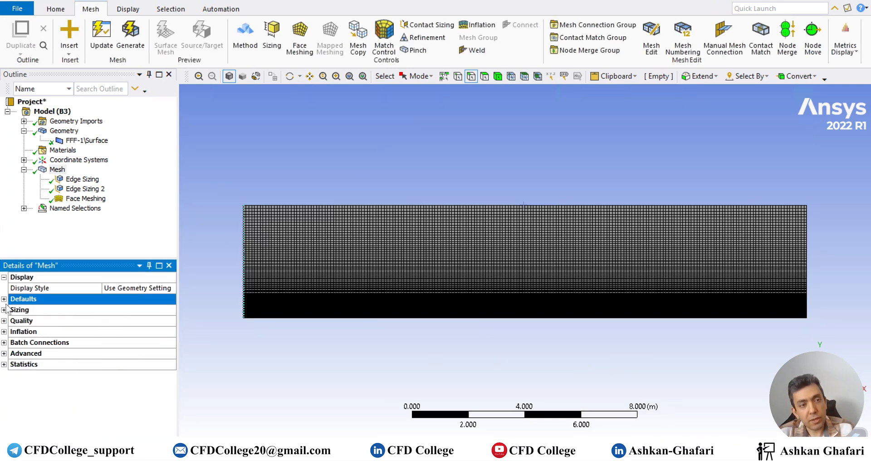
left_click(4, 365)
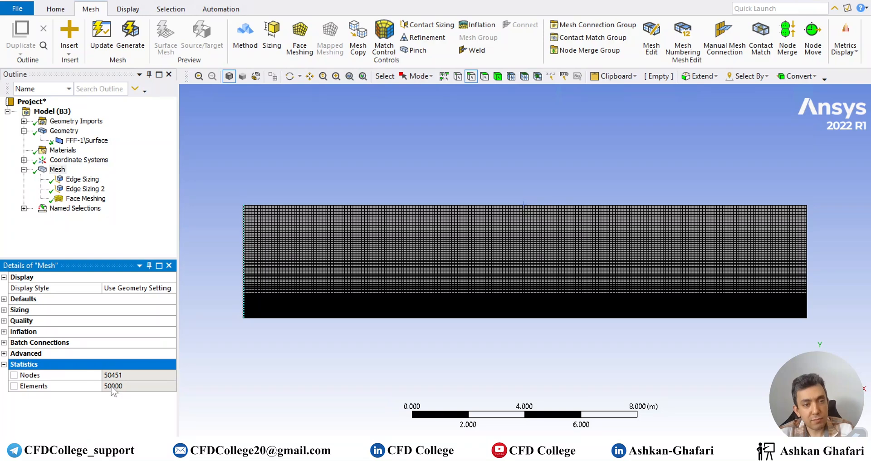
Switch to the Workbench project and launch Fluent in double precision from the Setup of the second Fluid Flow system.
left_click(358, 368)
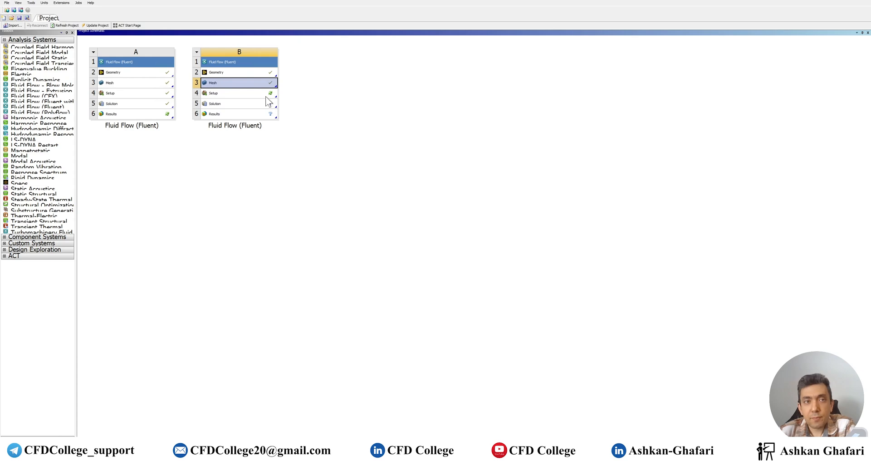
double_click(266, 95)
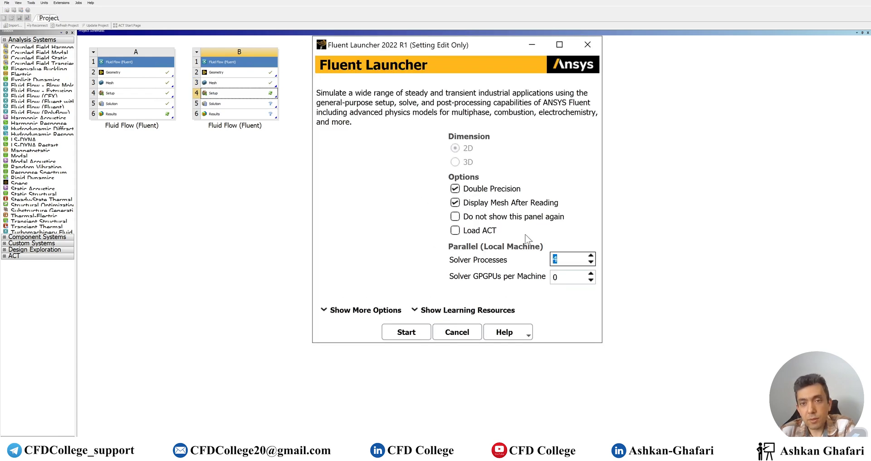
left_click(405, 332)
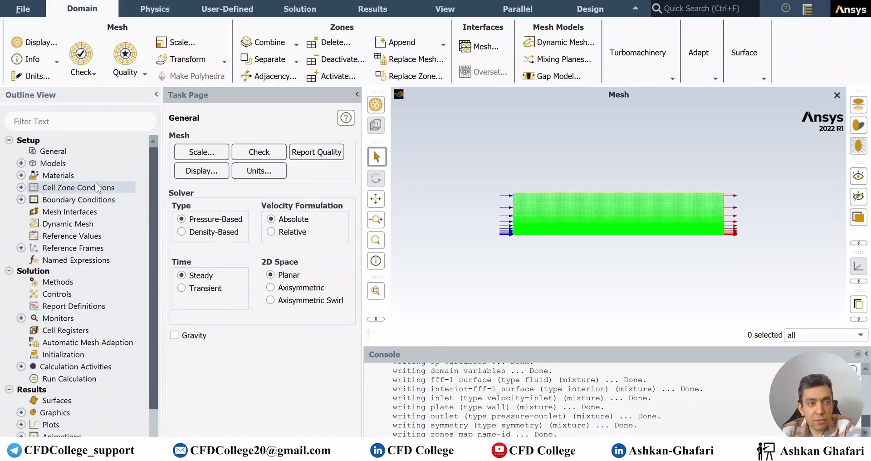
Enable the Energy model and confirm the viscous model as SST k-omega.
double_click(61, 163)
left_click(21, 163)
double_click(187, 161)
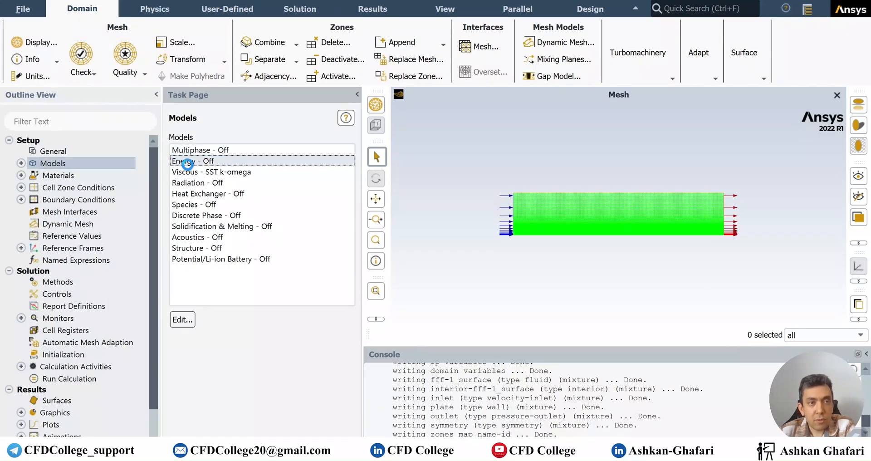
left_click(179, 258)
left_click(183, 297)
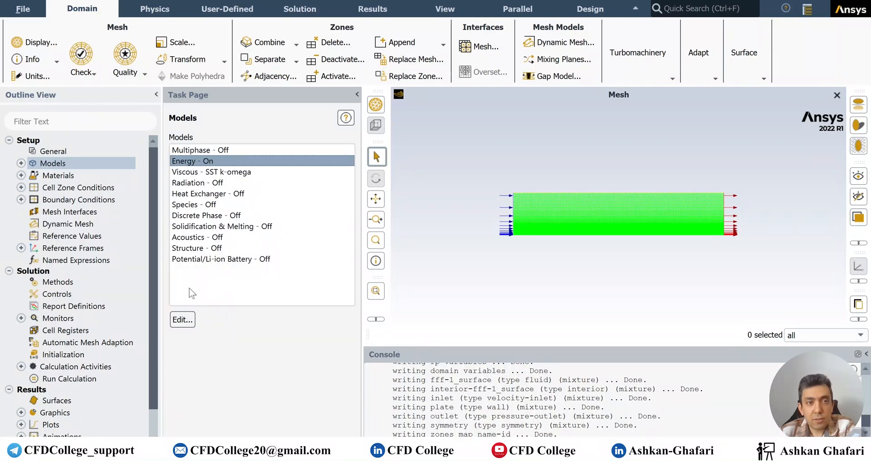
double_click(211, 172)
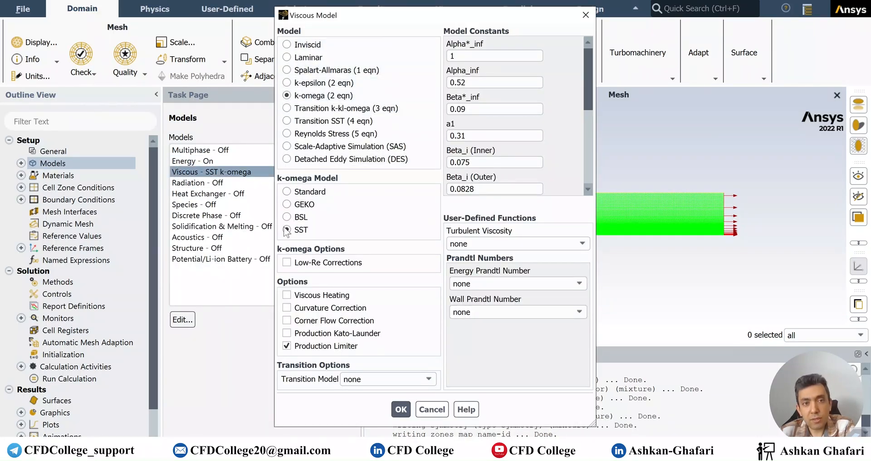
left_click(399, 409)
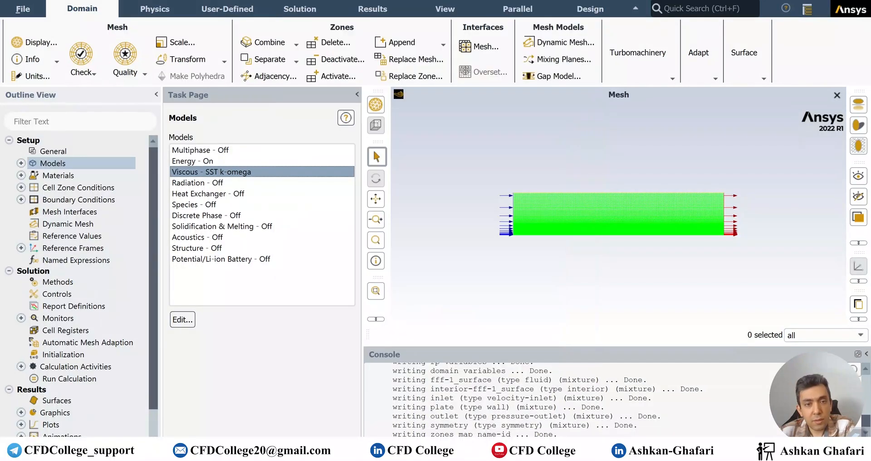
Set the viscosity of the fluid material air to a constant 1.8e-05 kg/(m s).
left_click(21, 175)
double_click(58, 175)
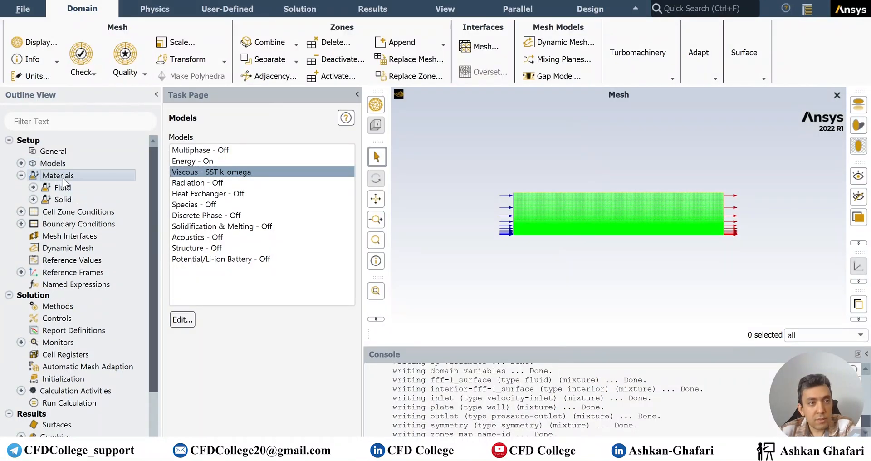
double_click(227, 159)
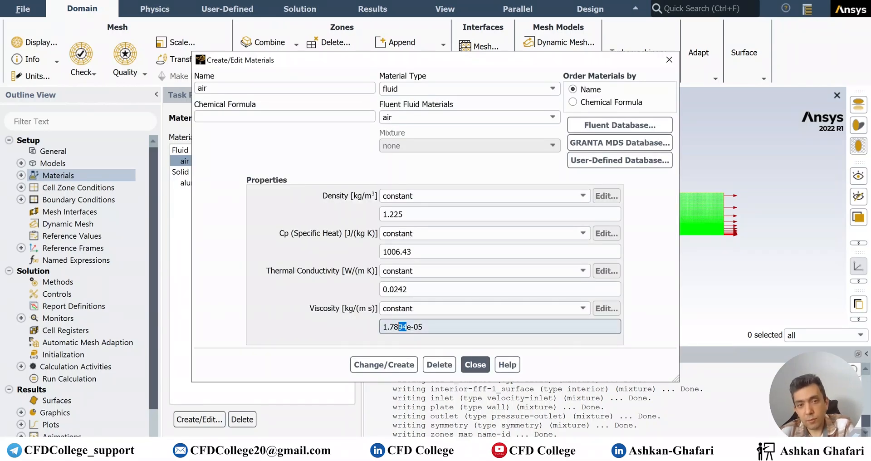
type("8")
left_click(376, 366)
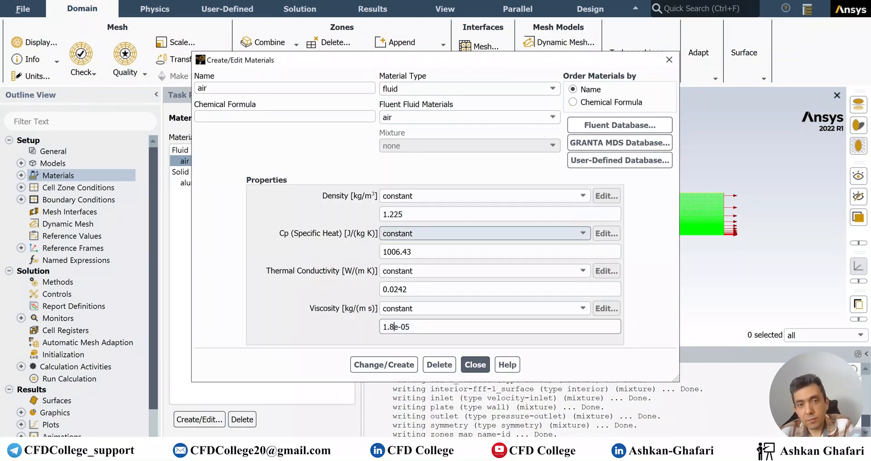
left_click(474, 365)
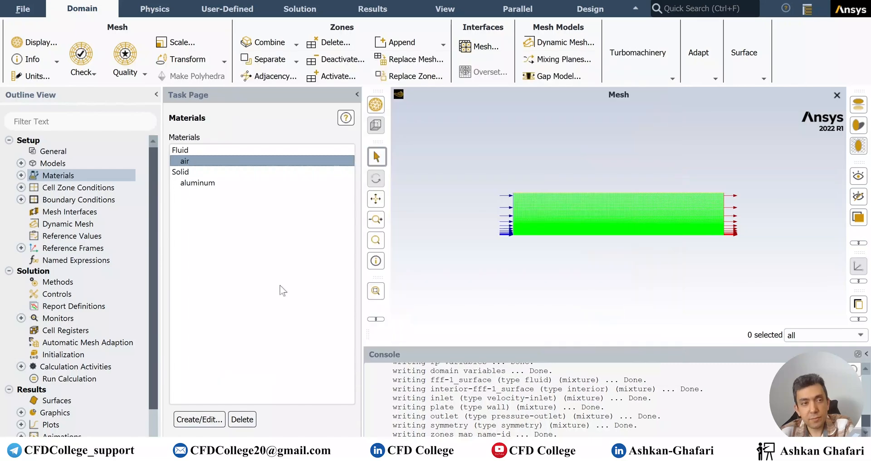
Open the inlet's boundary condition, switch to Excel and look up the velocity in cell D2 of the Book1 workbook.
double_click(80, 201)
left_click(181, 158)
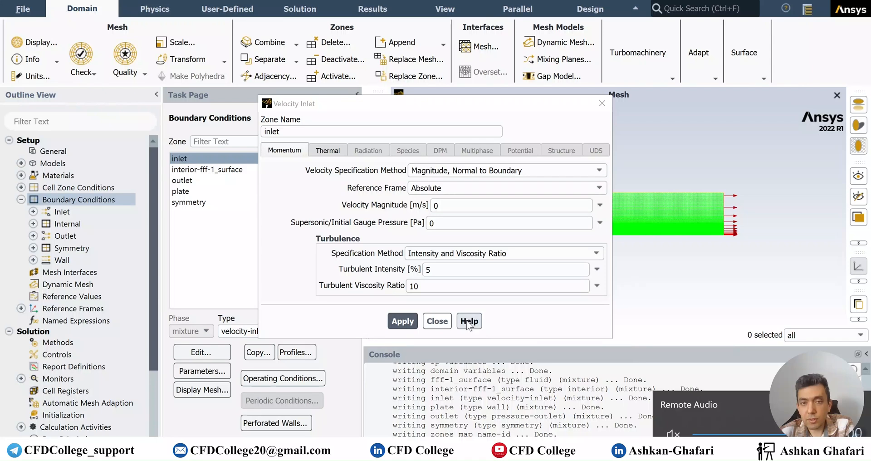
left_click(455, 237)
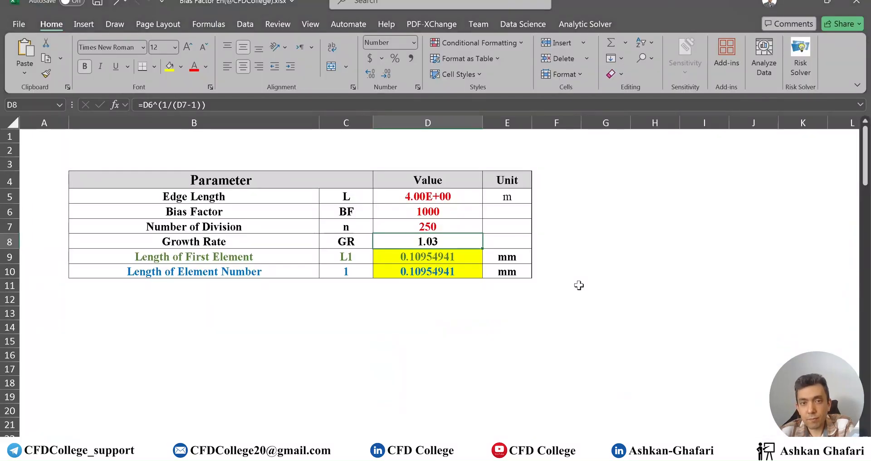
mouse_move(654, 454)
left_click(536, 392)
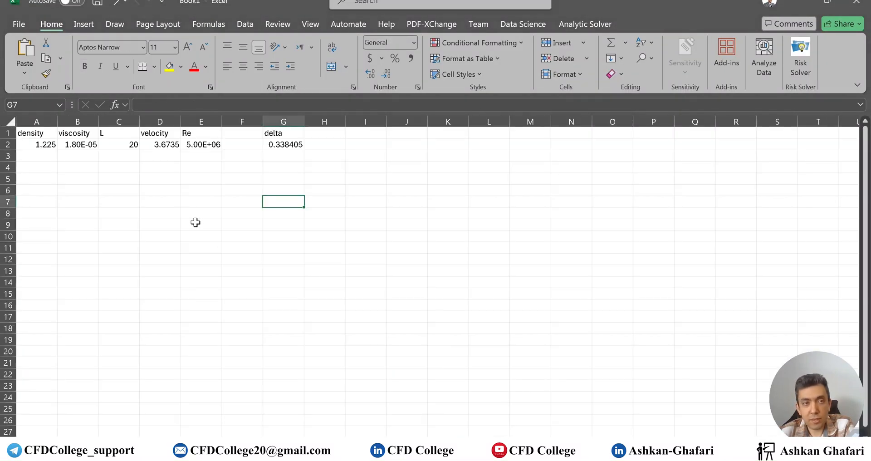
left_click(164, 146)
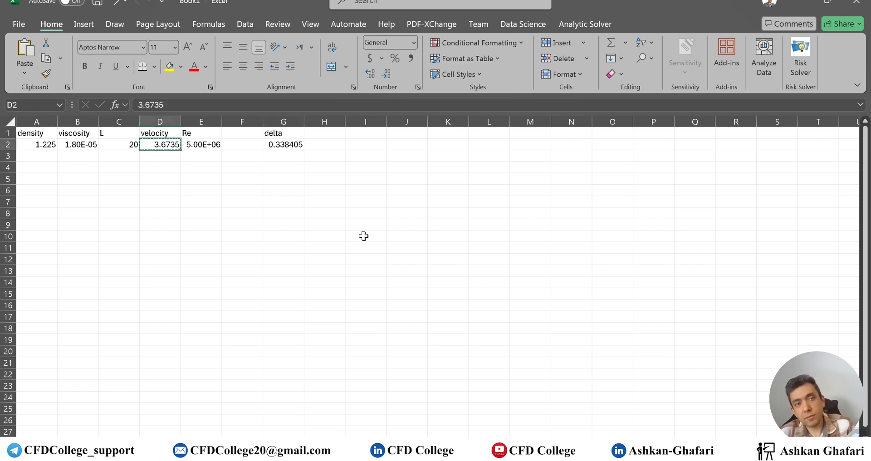
Return to Fluent, set the inlet's velocity magnitude to 3.6735 m/s, check its thermal settings and apply the condition.
key("alt+Tab")
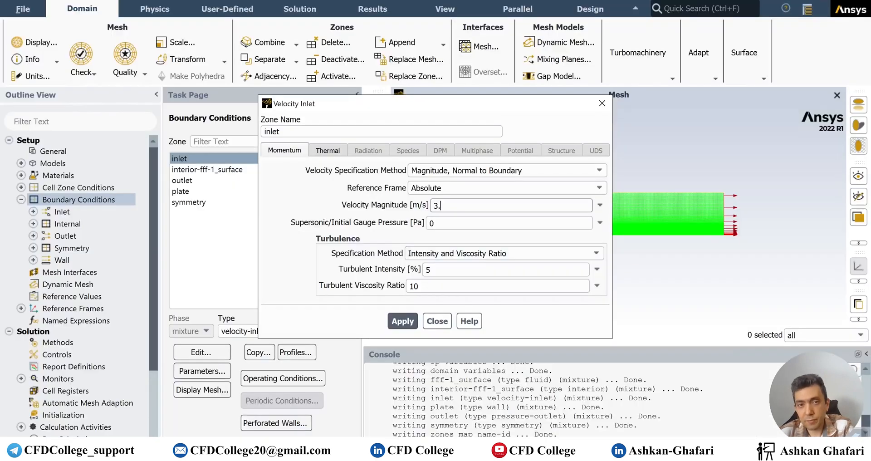
key("BackSpace")
type("3.6735")
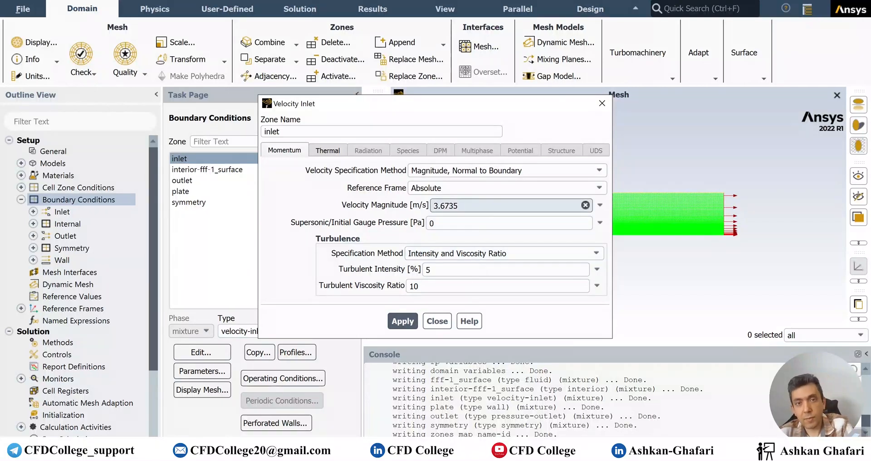
left_click(328, 150)
left_click(408, 320)
left_click(437, 320)
Give the plate wall a thermal condition of fixed temperature at 500 K and apply it.
left_click(211, 192)
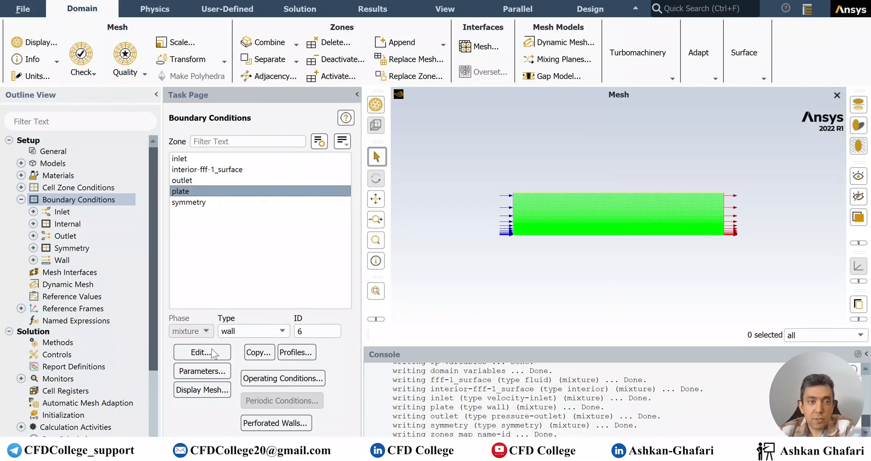
double_click(284, 188)
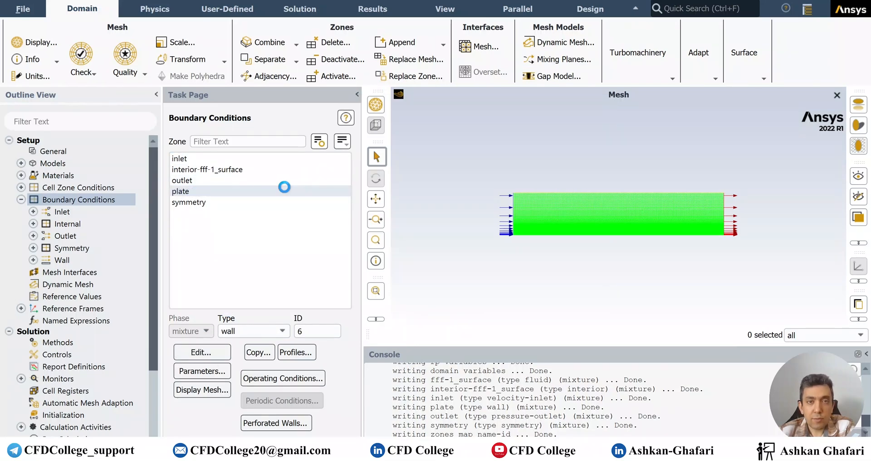
left_click(301, 133)
left_click(248, 179)
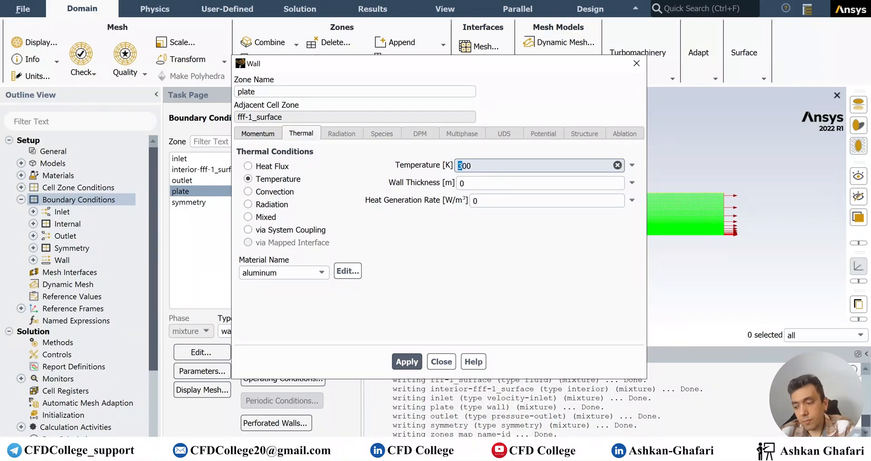
type("5")
left_click(407, 362)
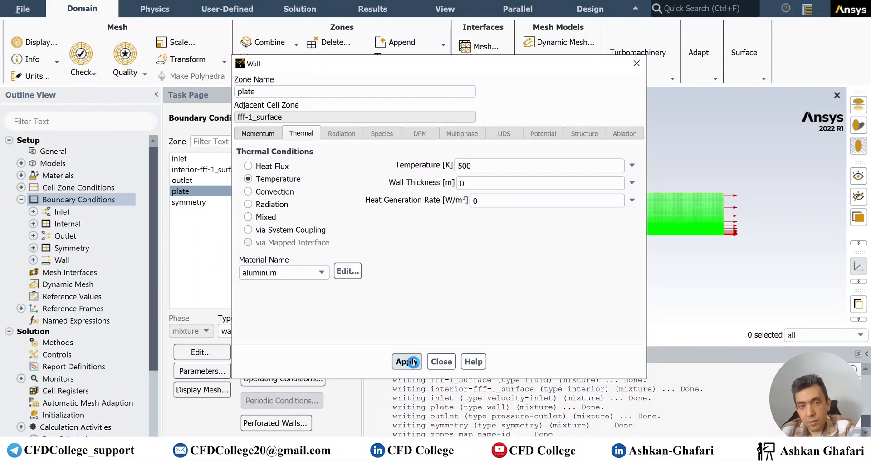
left_click(441, 362)
Compute the reference values from the inlet and check the viscosity, temperature, velocity and density entries.
left_click(20, 199)
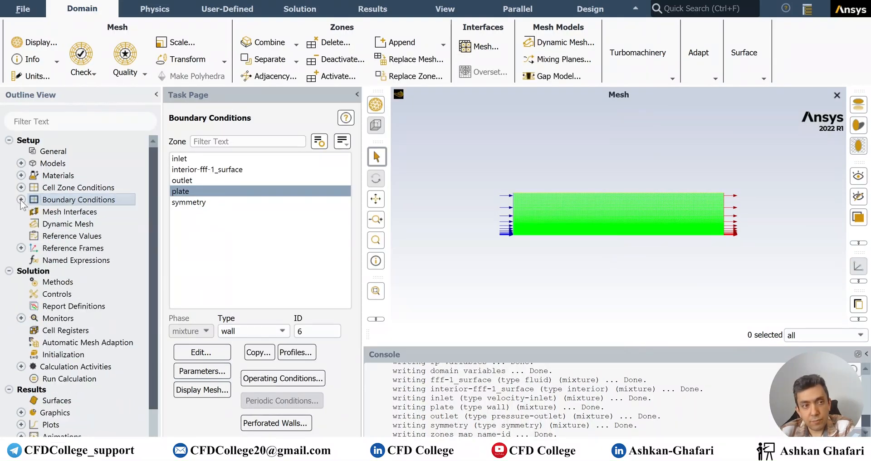
left_click(69, 260)
left_click(72, 236)
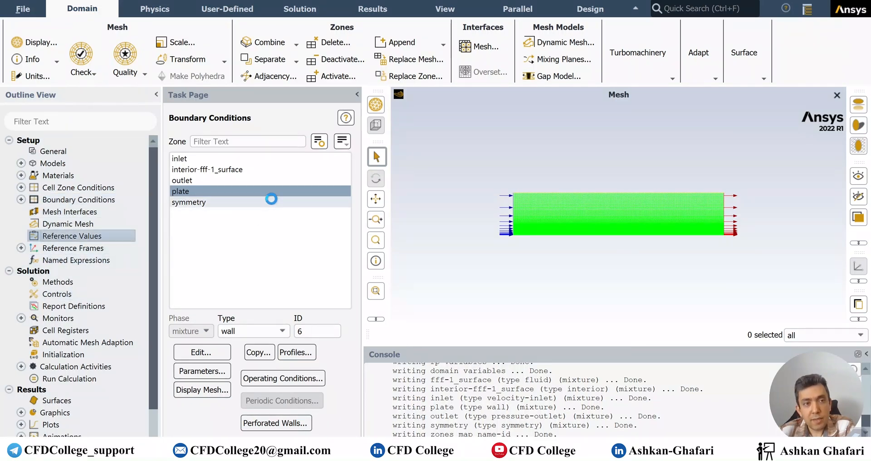
left_click(347, 148)
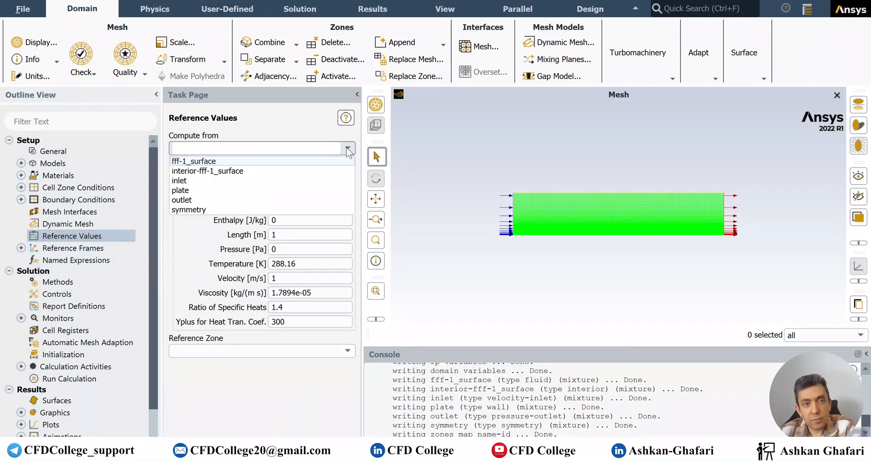
left_click(262, 180)
left_click_drag(298, 292, 230, 294)
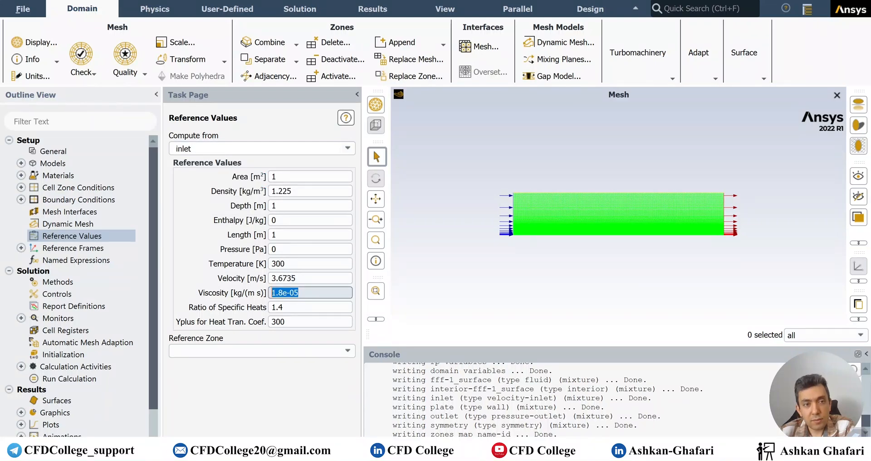
left_click(285, 264)
key("Tab")
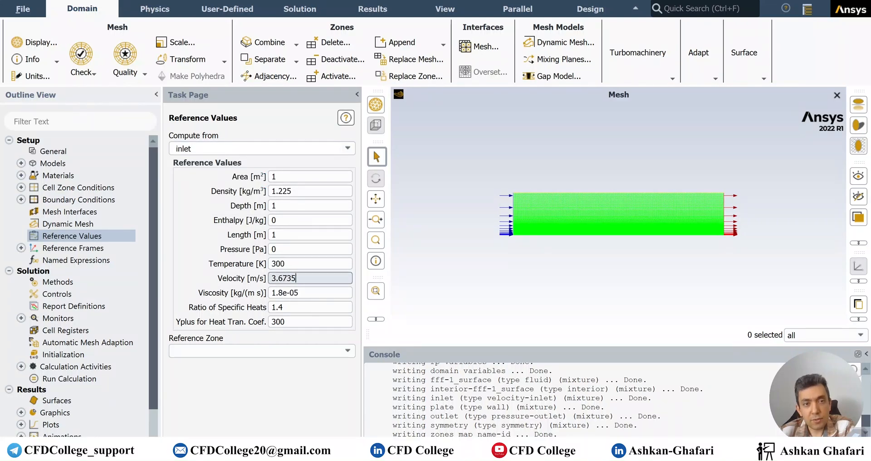
left_click_drag(295, 191, 254, 194)
left_click(254, 195)
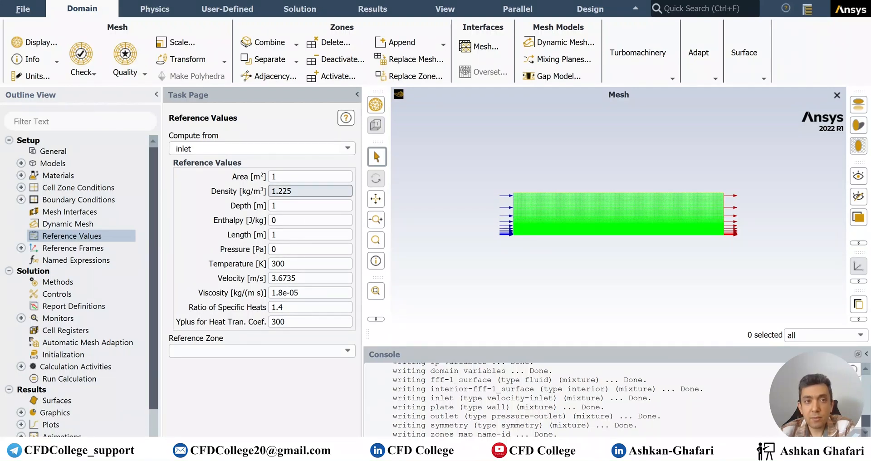
left_click_drag(297, 278, 252, 280)
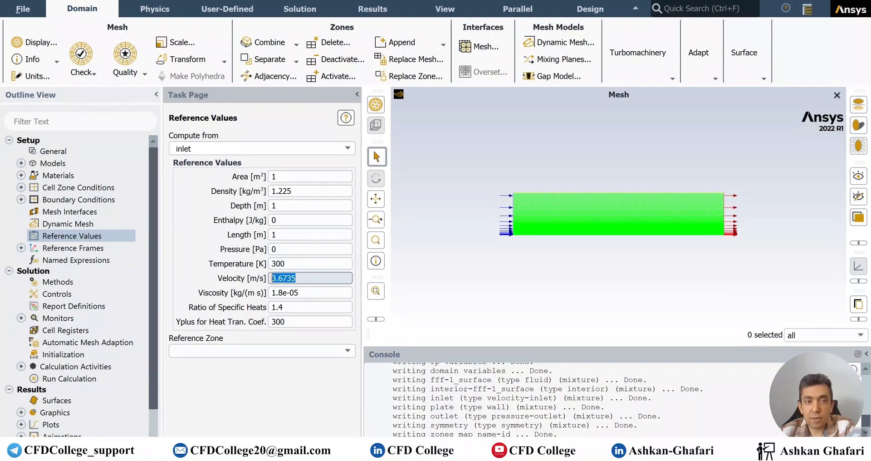
Turn on automatic selection of the flux type in the solution methods for the Coupled scheme.
left_click(54, 283)
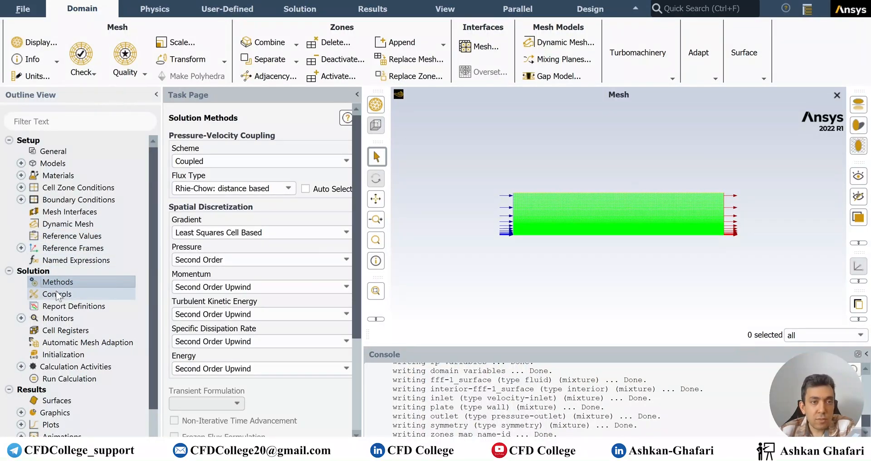
left_click(305, 189)
left_click(507, 241)
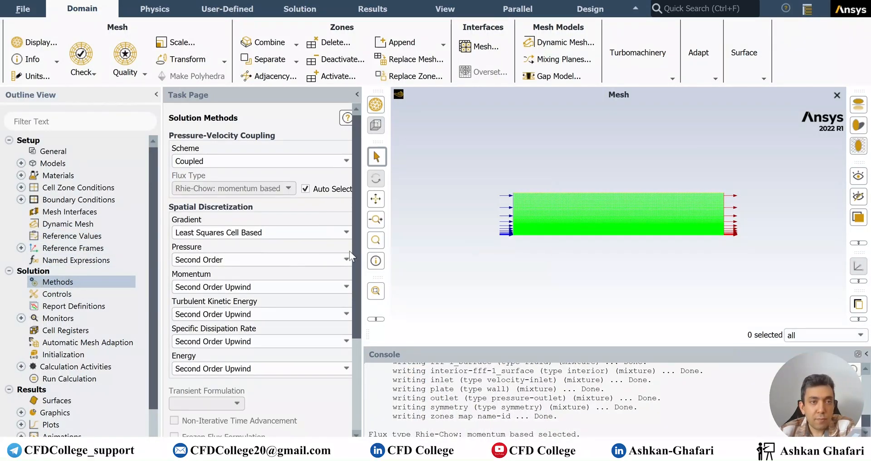
Set the absolute convergence criteria of the continuity, x-velocity and y-velocity residuals to 0.000001.
left_click(21, 318)
double_click(68, 330)
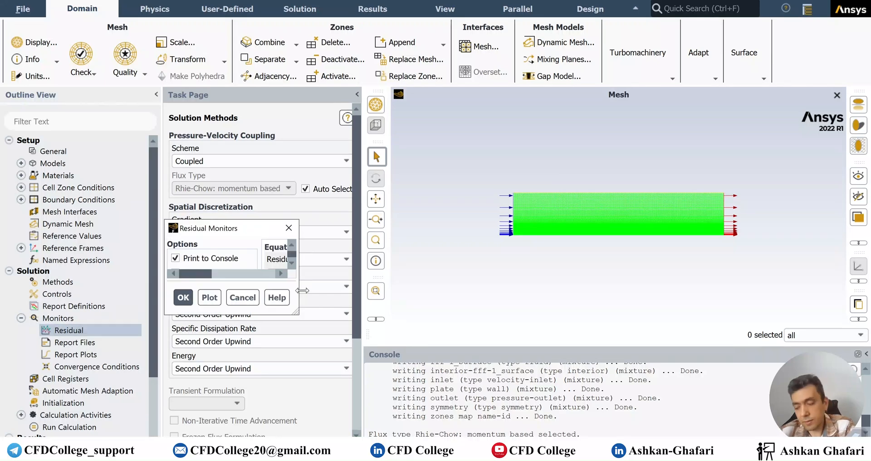
left_click(563, 148)
type("0.00001")
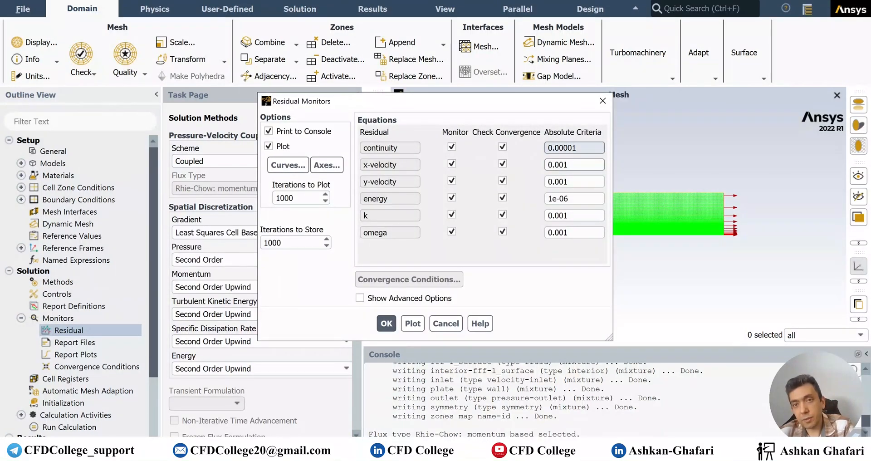
left_click(565, 165)
type("00")
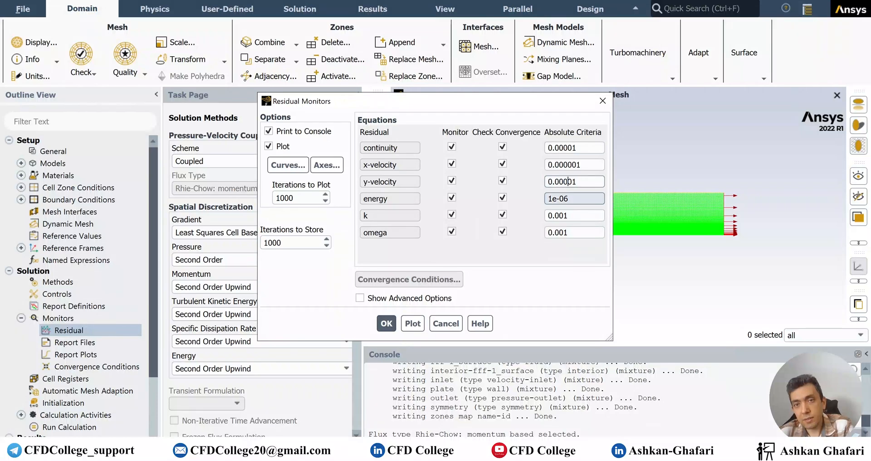
type("0")
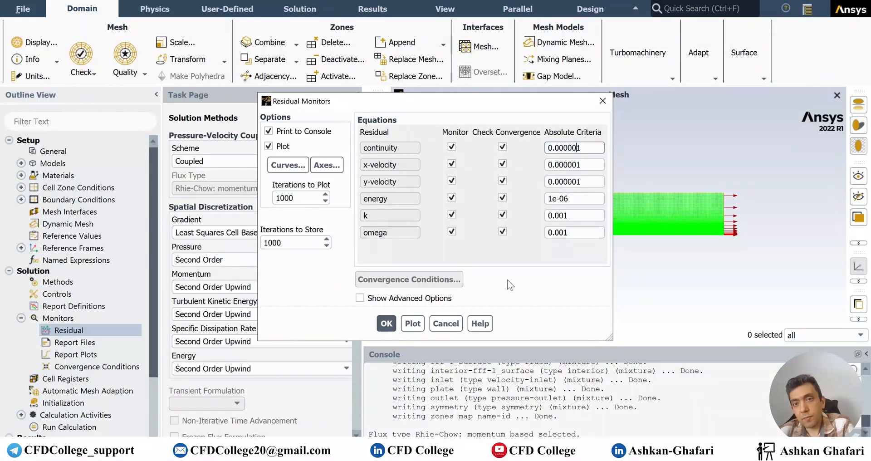
left_click(386, 323)
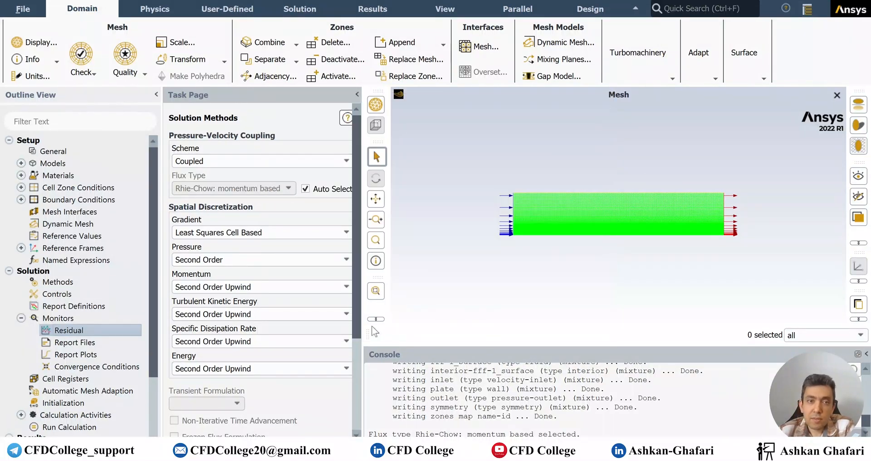
Initialize the solution with the Hybrid Initialization method.
left_click(21, 318)
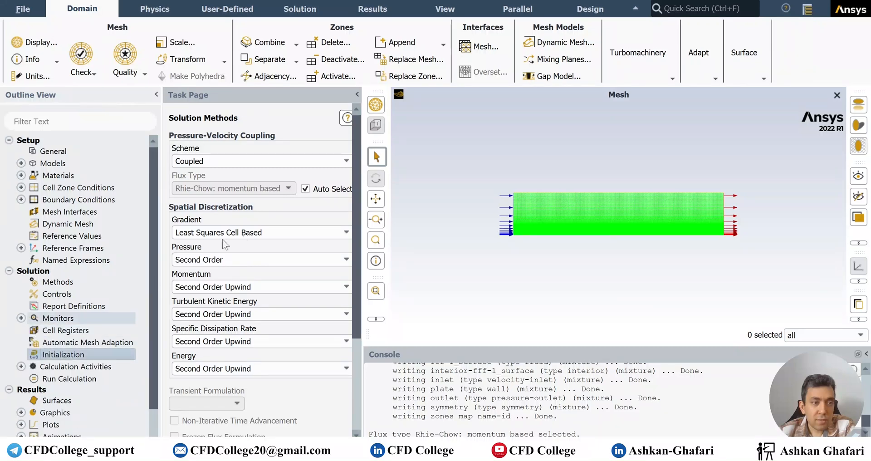
left_click(63, 354)
left_click(254, 189)
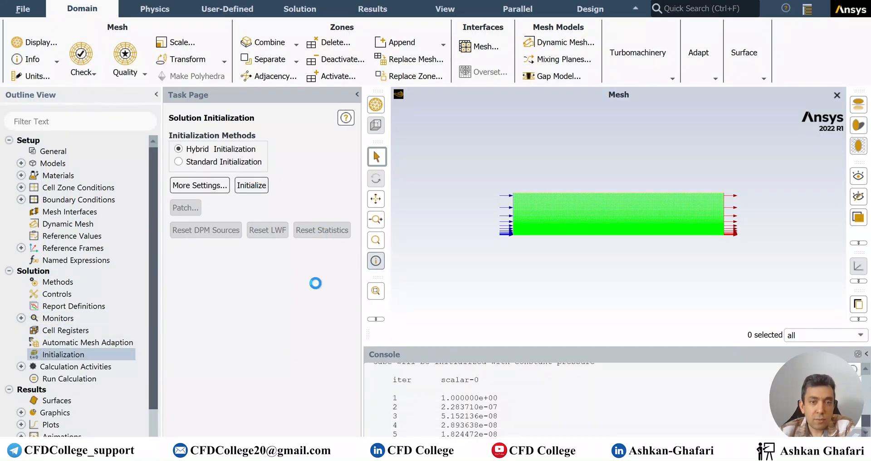
Set the number of iterations to 1000 and run the calculation to completion.
left_click(81, 380)
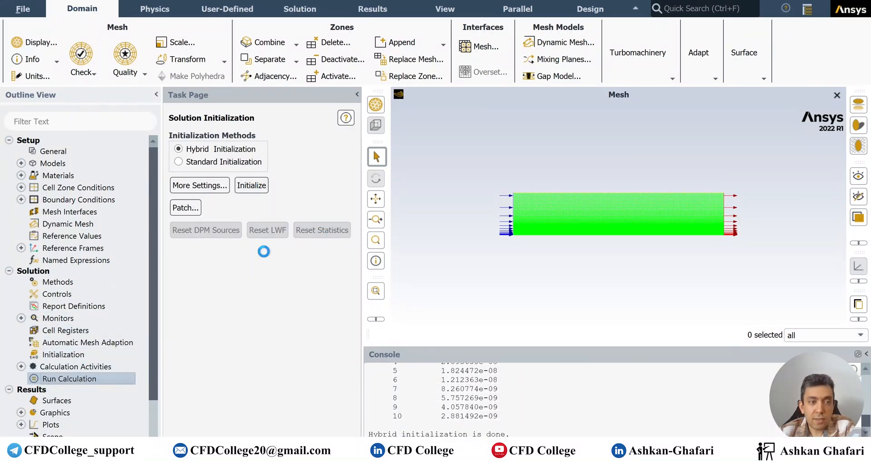
double_click(181, 279)
type("1000")
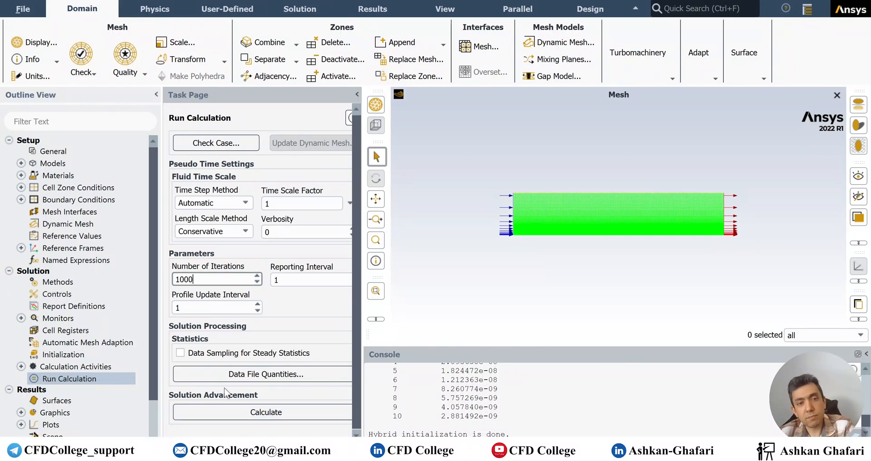
left_click(237, 413)
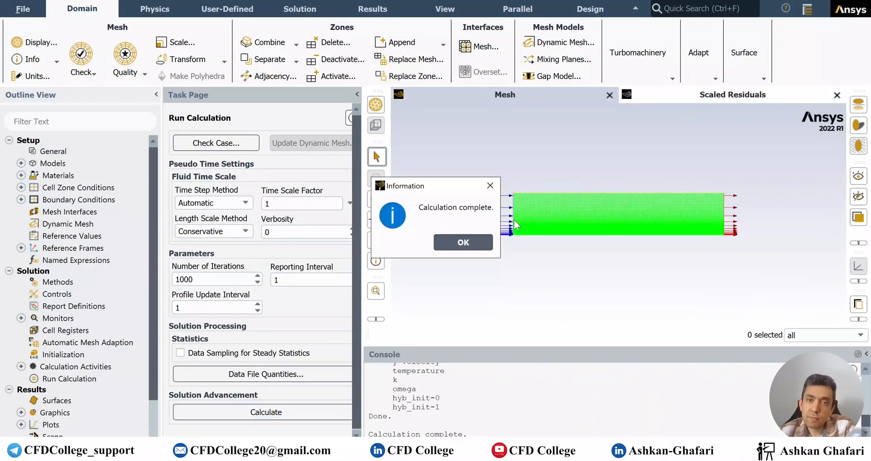
left_click(463, 242)
Tighten the absolute convergence criteria of the continuity, x-velocity, y-velocity and energy residuals to 1e-08.
left_click(21, 318)
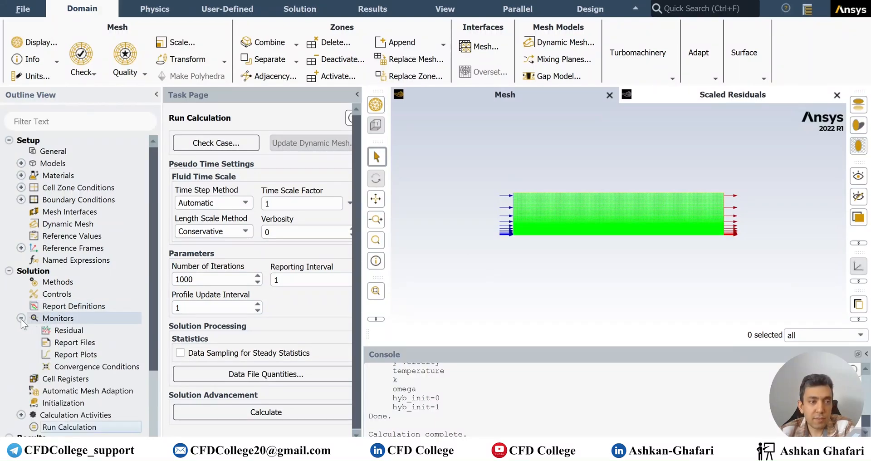
double_click(69, 330)
left_click_drag(563, 147, 569, 147)
left_click(729, 99)
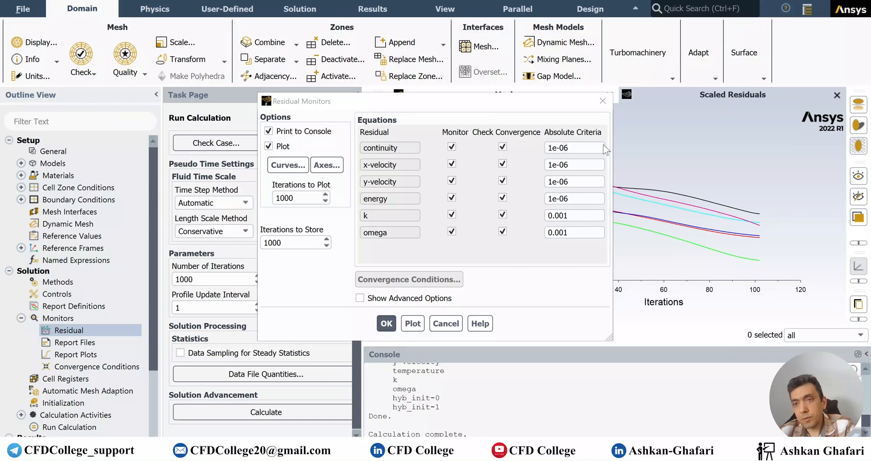
left_click_drag(568, 147, 563, 198)
type("8888")
left_click(385, 324)
Continue the calculation, using the settings changes for the current calculation only.
left_click(265, 411)
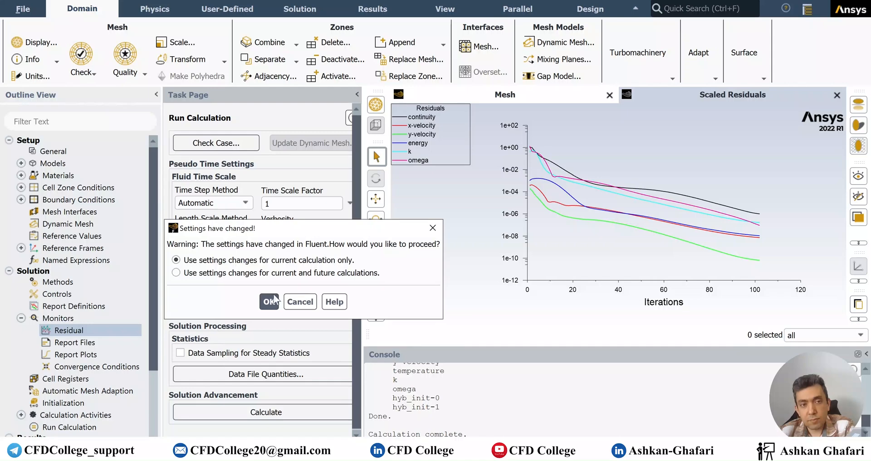
left_click(268, 300)
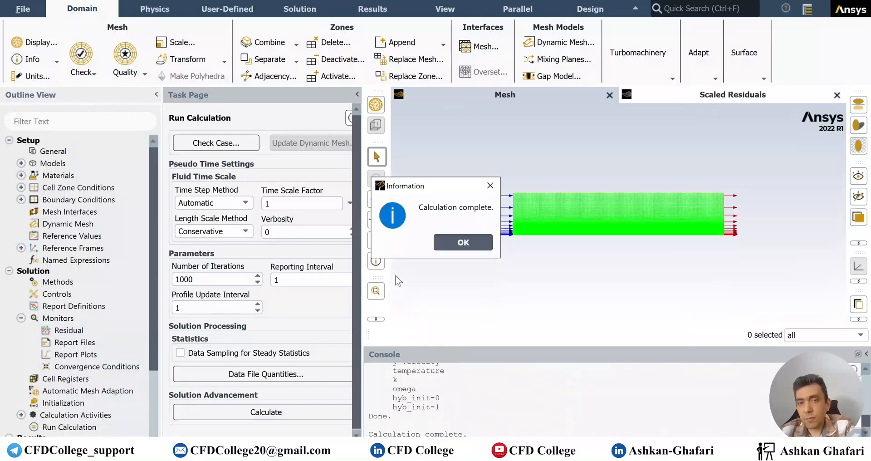
left_click(459, 237)
Display filled contours of velocity magnitude and examine the boundary layer at the plate's outlet end.
left_click(21, 318)
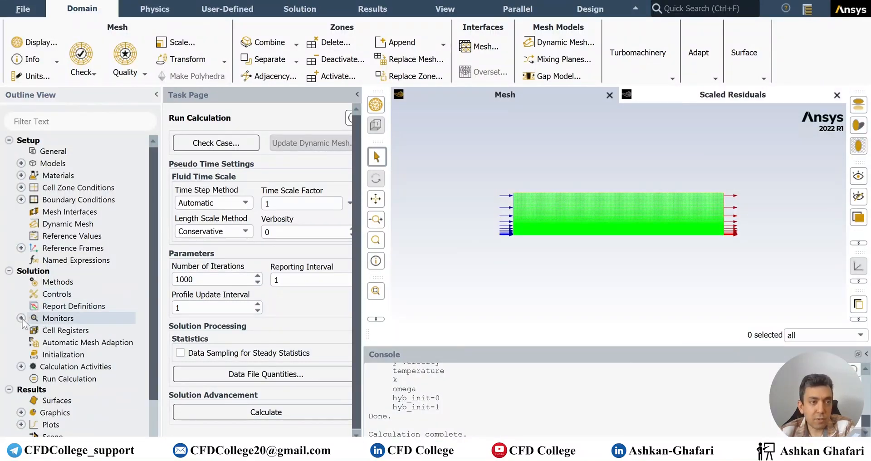
scroll(81, 268, "down", 3)
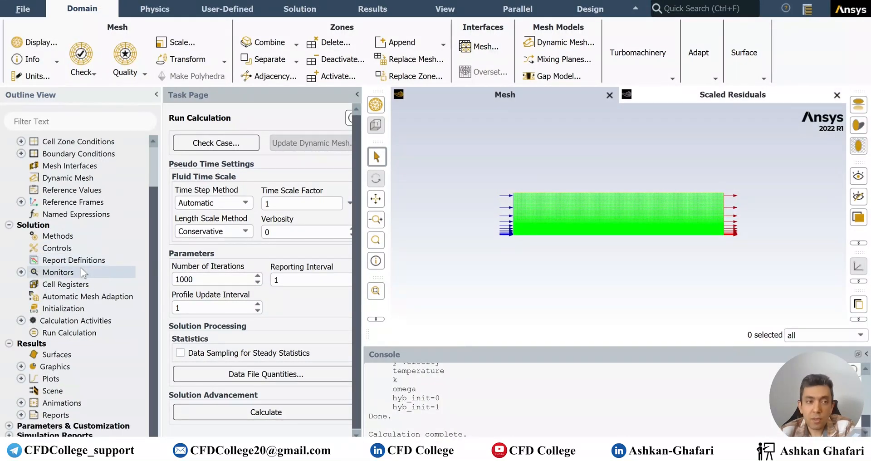
left_click(21, 366)
double_click(58, 391)
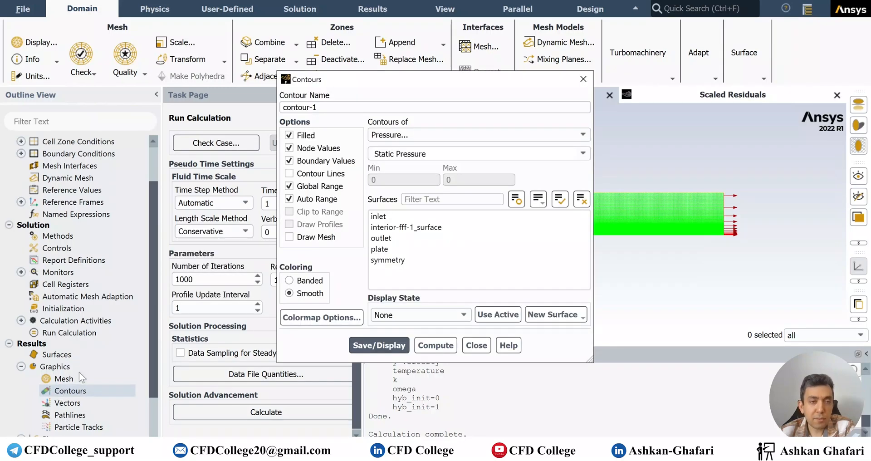
left_click_drag(281, 98, 158, 101)
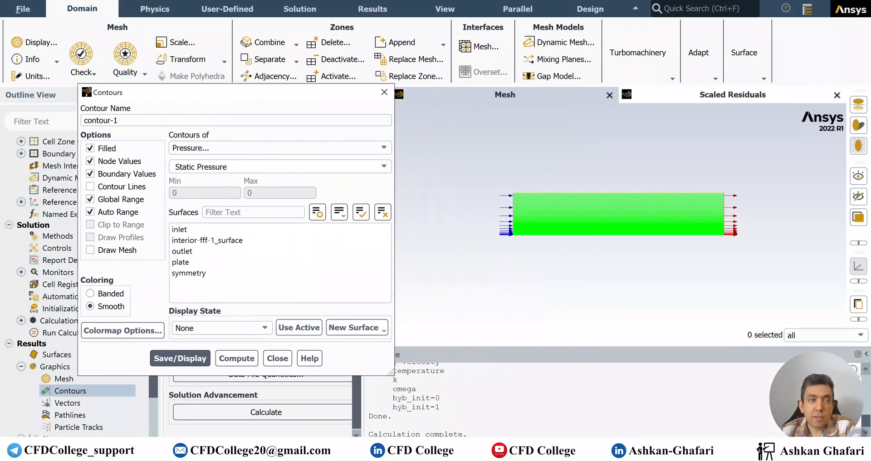
left_click(214, 150)
left_click(200, 181)
left_click(180, 358)
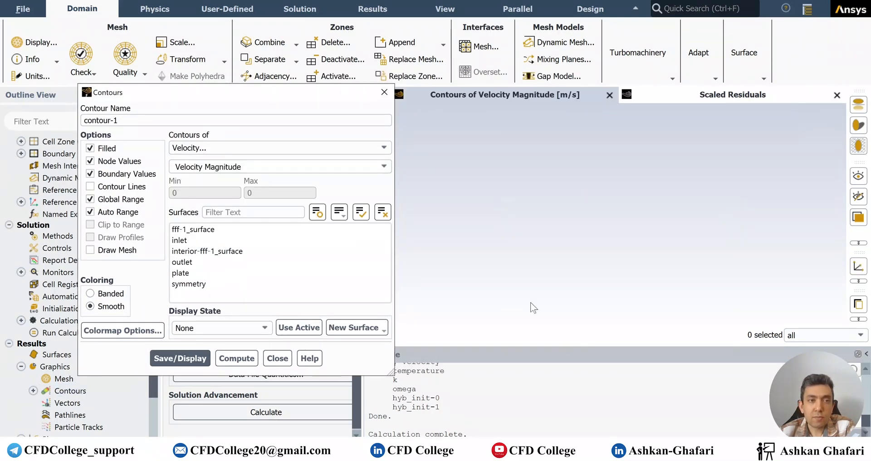
scroll(730, 230, "up", 5)
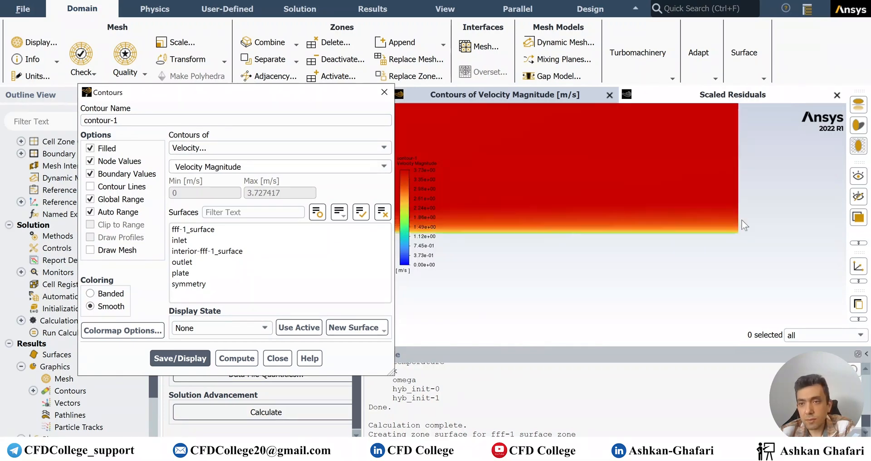
scroll(738, 231, "up", 5)
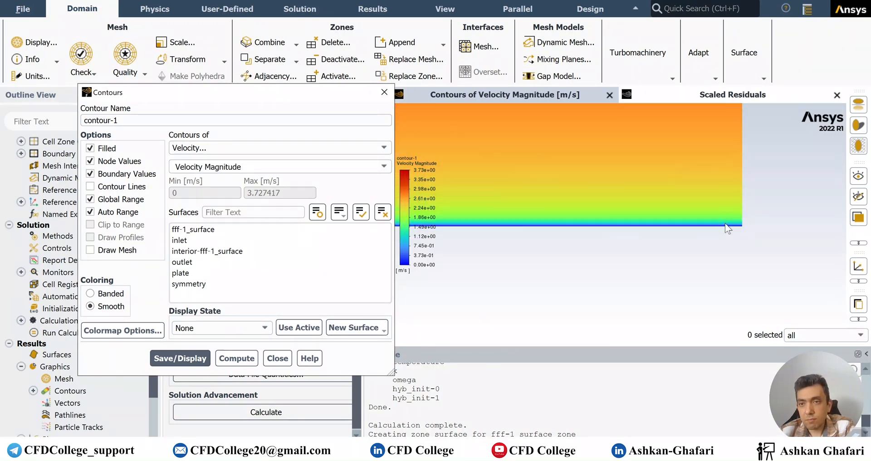
scroll(774, 219, "up", 5)
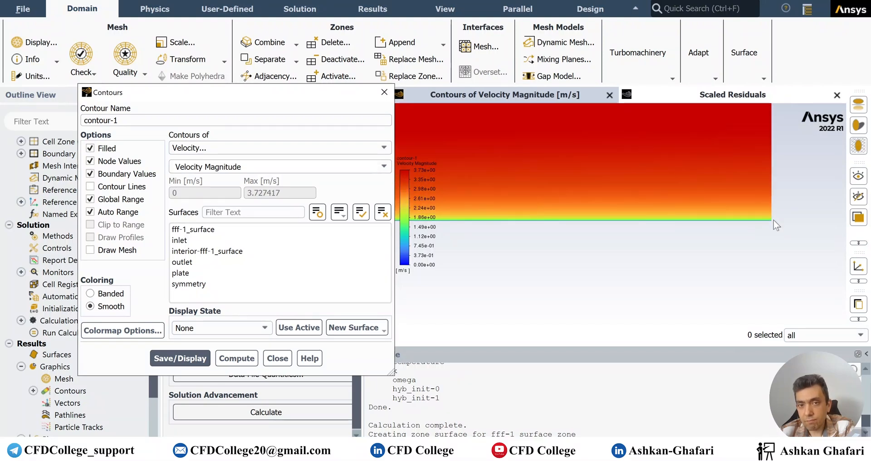
Display filled contours of static temperature.
left_click(349, 146)
left_click(198, 189)
left_click(189, 356)
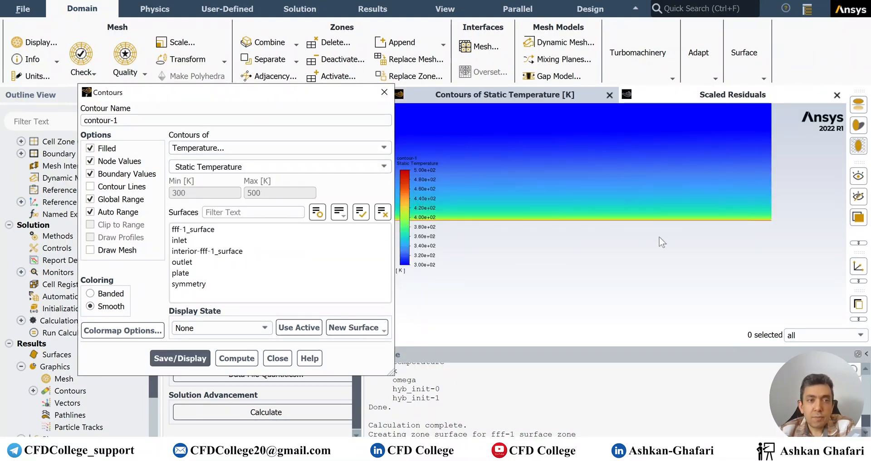
Examine the thermal boundary layer along the plate, from close up at the outlet end to the full domain, and close the contour settings.
scroll(777, 220, "up", 2)
scroll(777, 221, "up", 4)
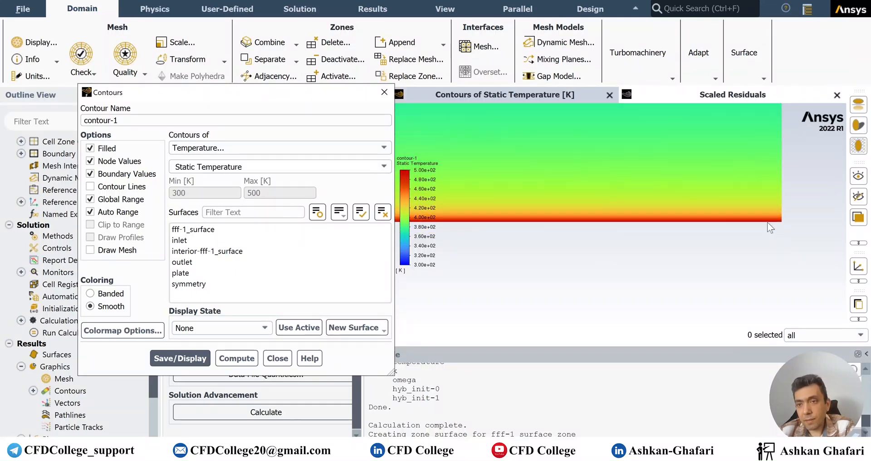
scroll(801, 194, "down", 8)
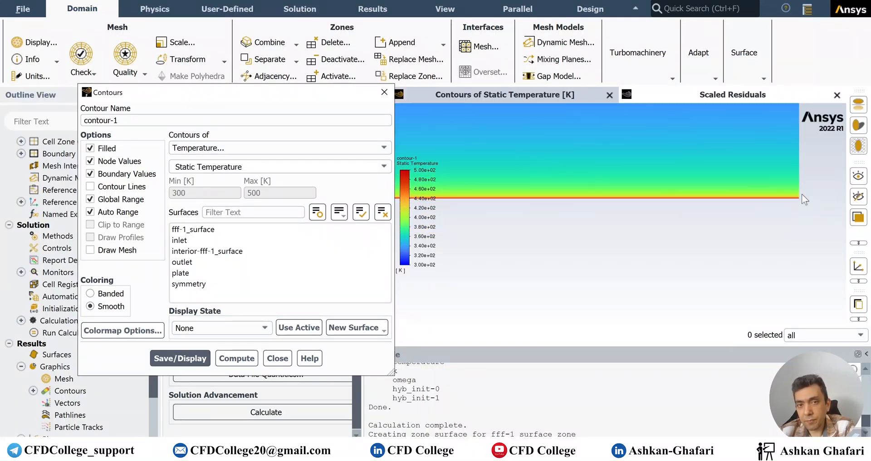
scroll(801, 192, "down", 6)
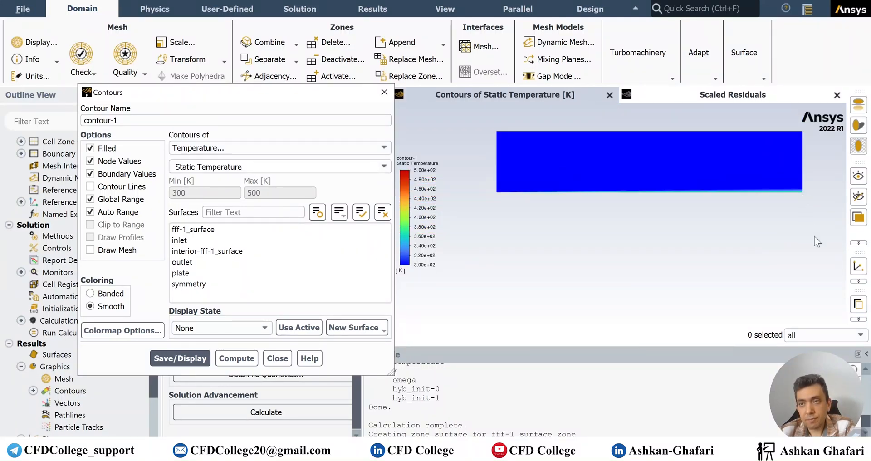
scroll(812, 185, "up", 3)
scroll(809, 197, "up", 3)
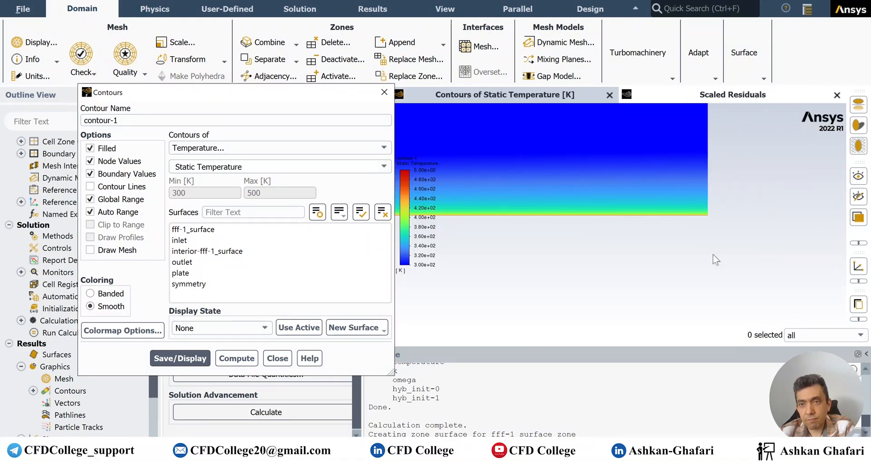
left_click(277, 359)
left_click(21, 367)
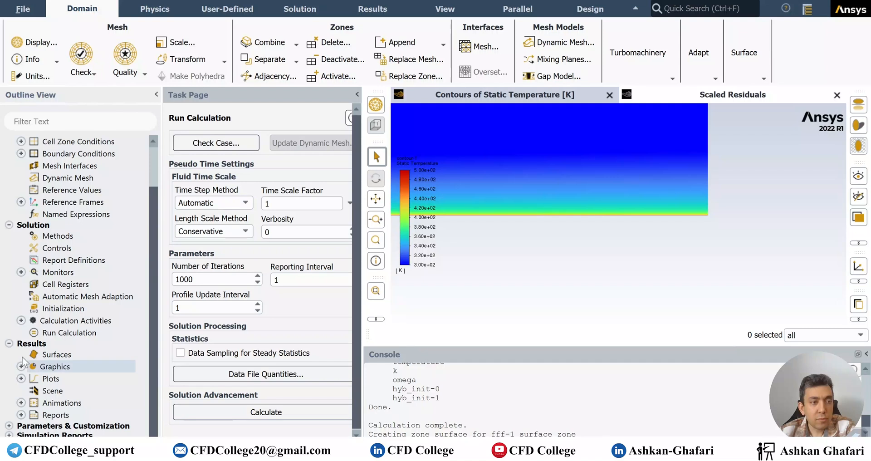
scroll(703, 247, "down", 5)
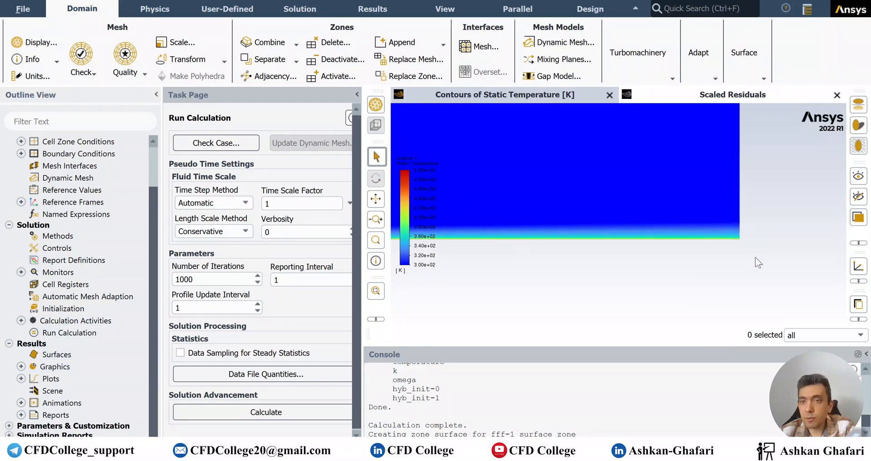
scroll(766, 254, "down", 3)
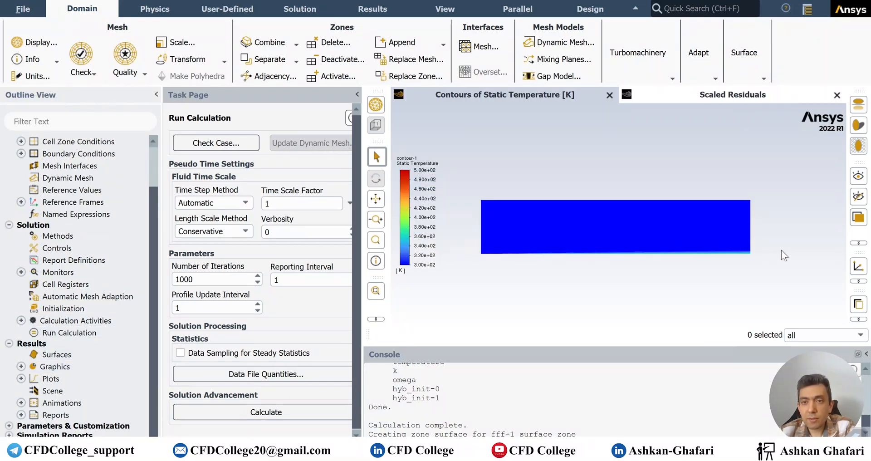
Create an XY plot of the wall fluxes' Skin Friction Coefficient along the X direction on the plate surface.
left_click(20, 378)
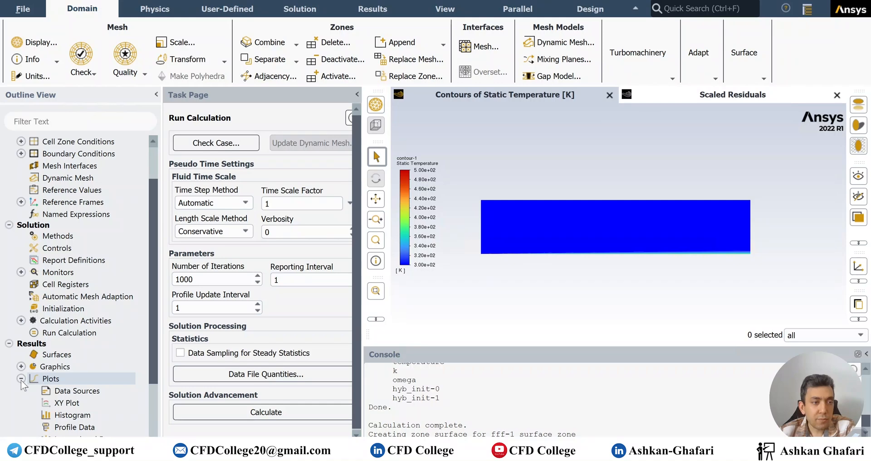
double_click(61, 403)
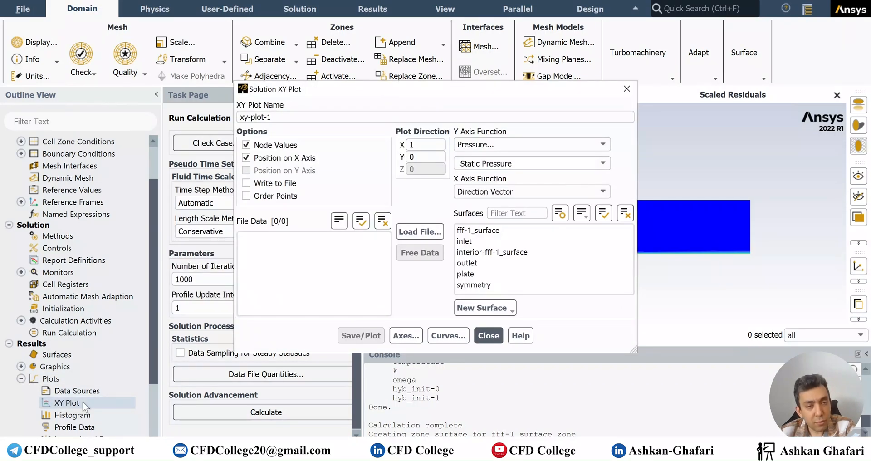
left_click_drag(428, 94, 220, 107)
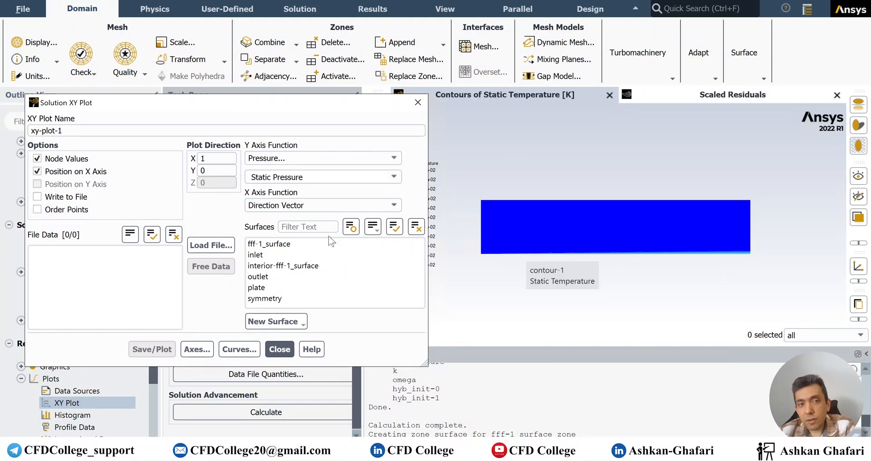
left_click(211, 162)
double_click(208, 159)
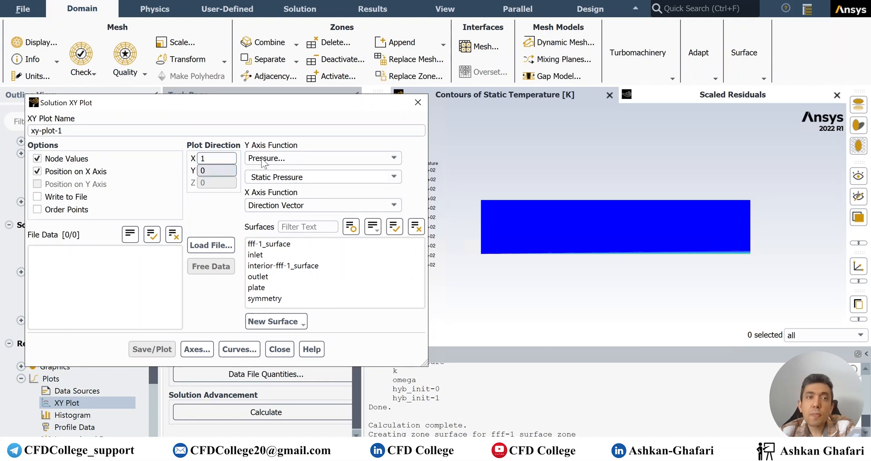
left_click(293, 160)
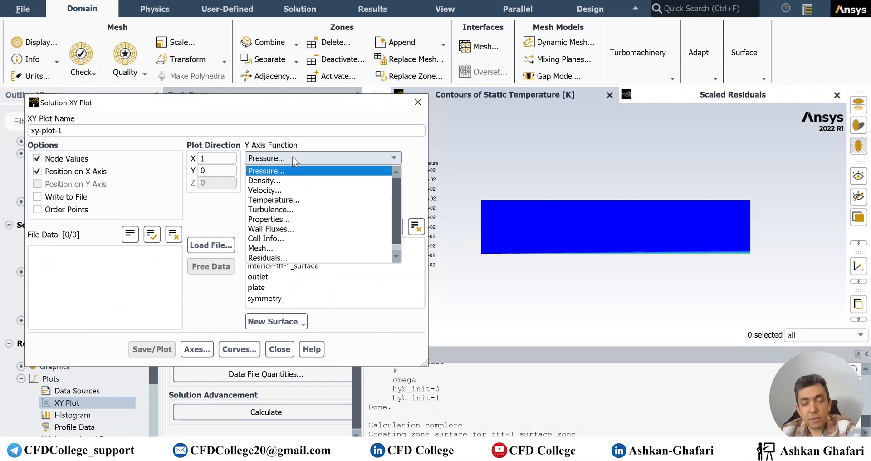
left_click(263, 229)
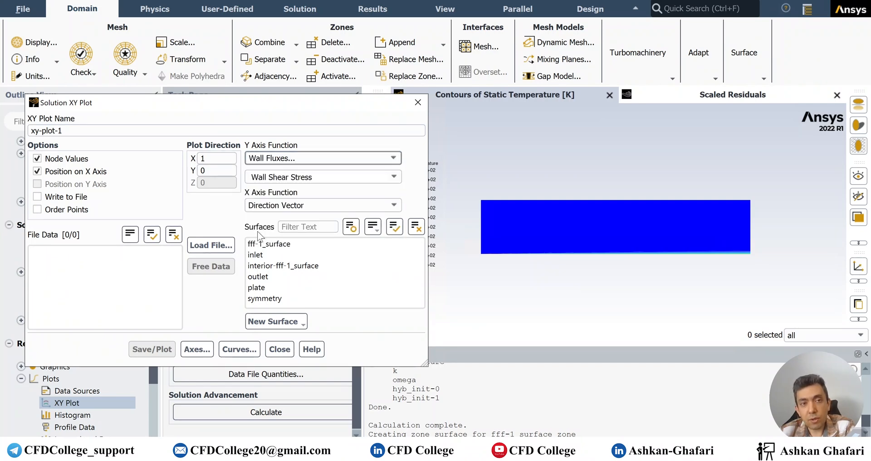
left_click(360, 178)
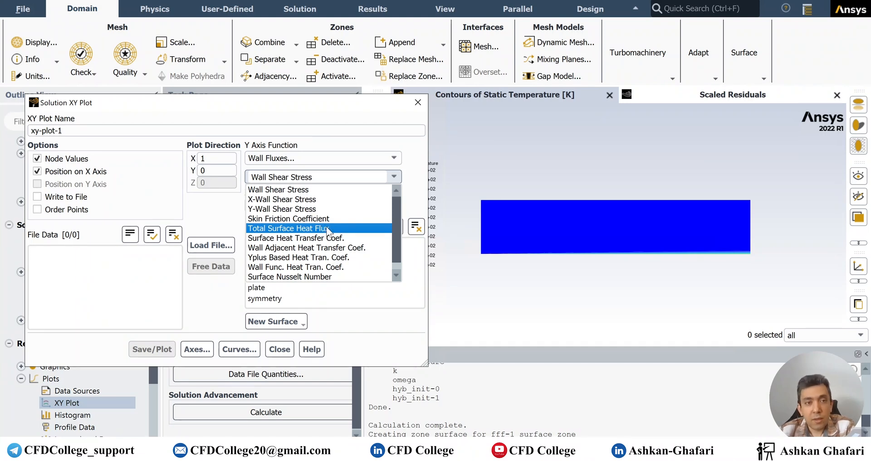
left_click(326, 218)
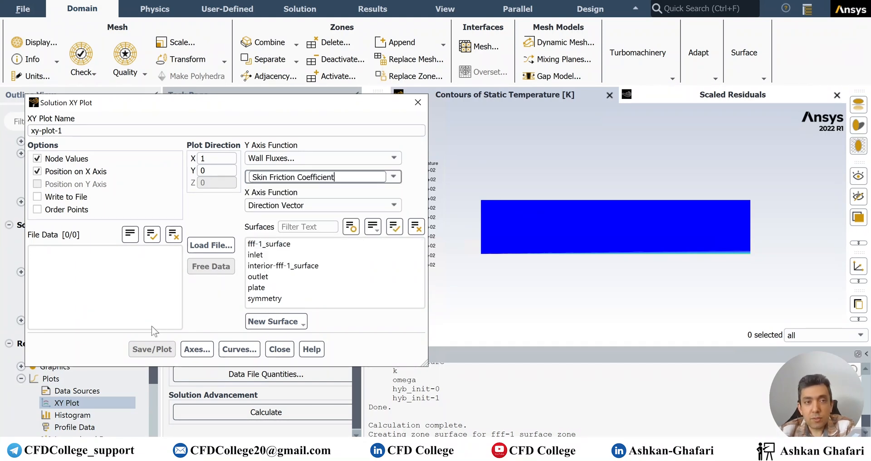
left_click(269, 291)
left_click(152, 350)
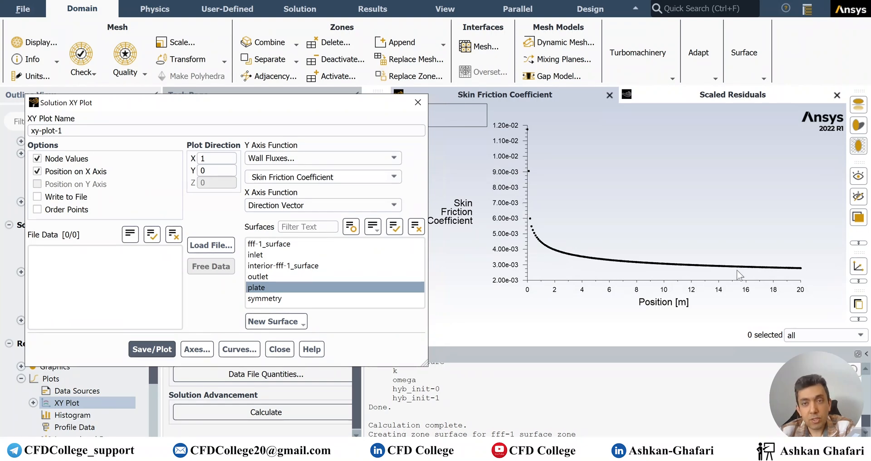
Write the skin friction plot data with ordered points to the file Cf-turbulent-flow.xy.
left_click(62, 198)
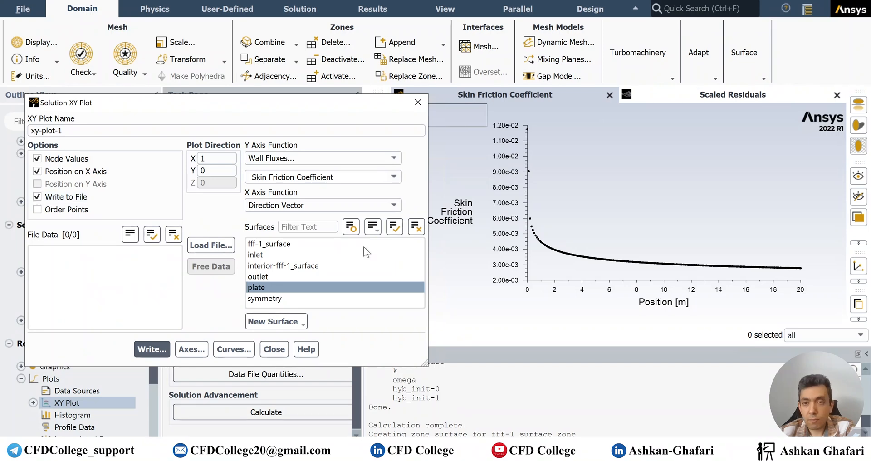
left_click(39, 211)
left_click(152, 349)
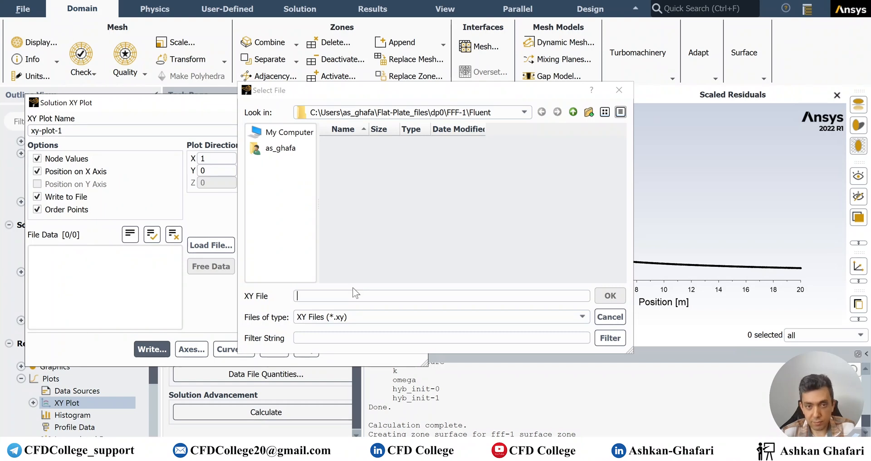
left_click(379, 296)
type("Cf")
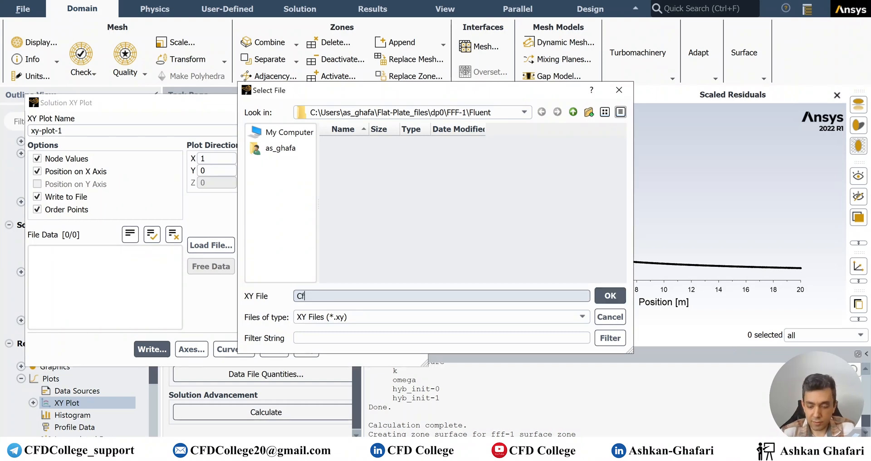
type("-turbulent-flow.xy")
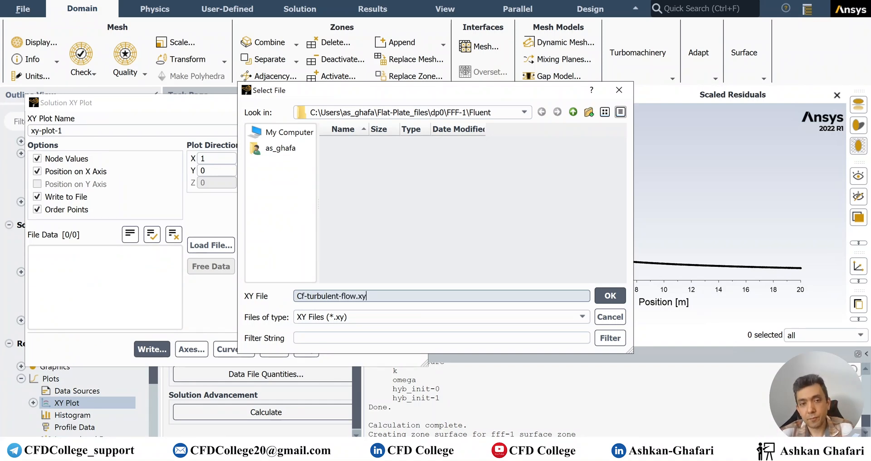
left_click(610, 296)
Switch to File Explorer, browse to the FFF-1 case's Fluent folder and open Cf-turbulent-flow.xy in the text editor.
key("alt+Tab")
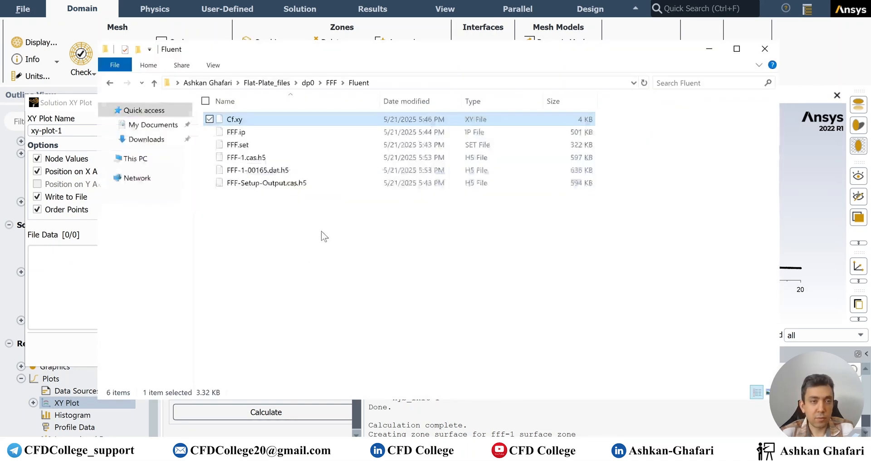
left_click(155, 83)
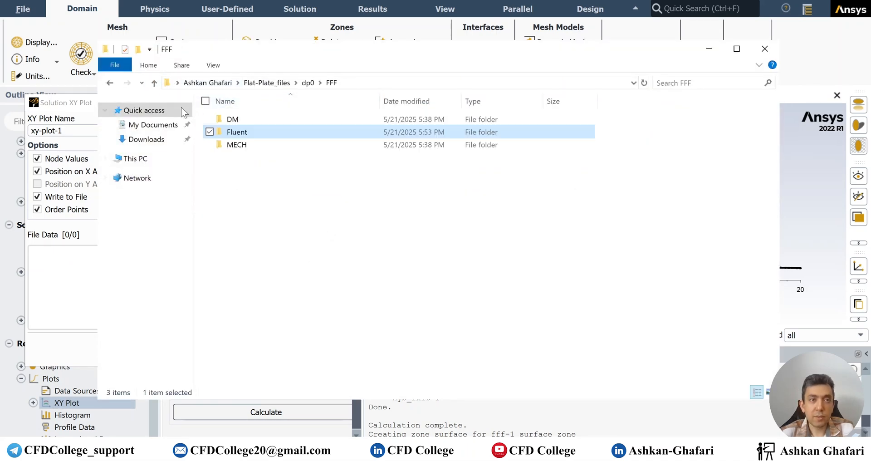
left_click(154, 83)
left_click(254, 135)
double_click(253, 134)
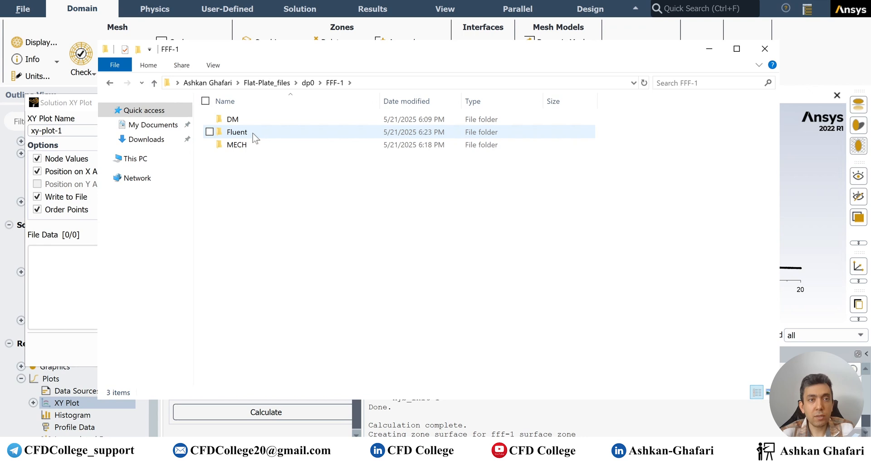
double_click(248, 132)
left_click(249, 120)
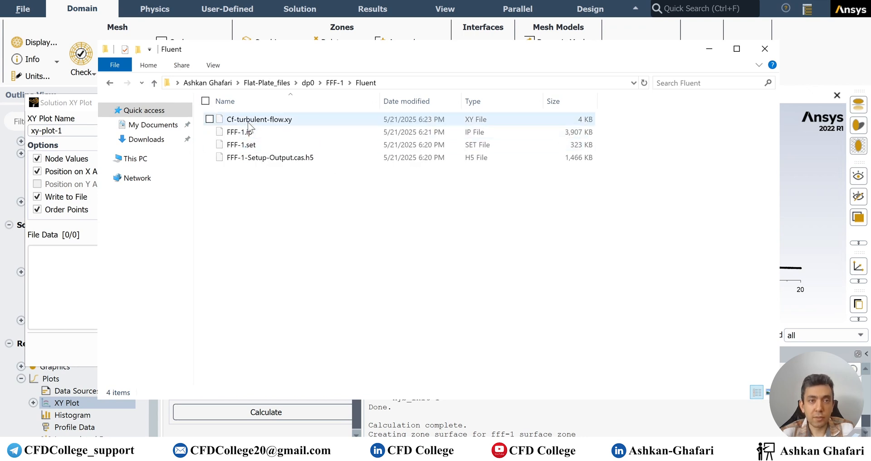
right_click(248, 121)
left_click(221, 183)
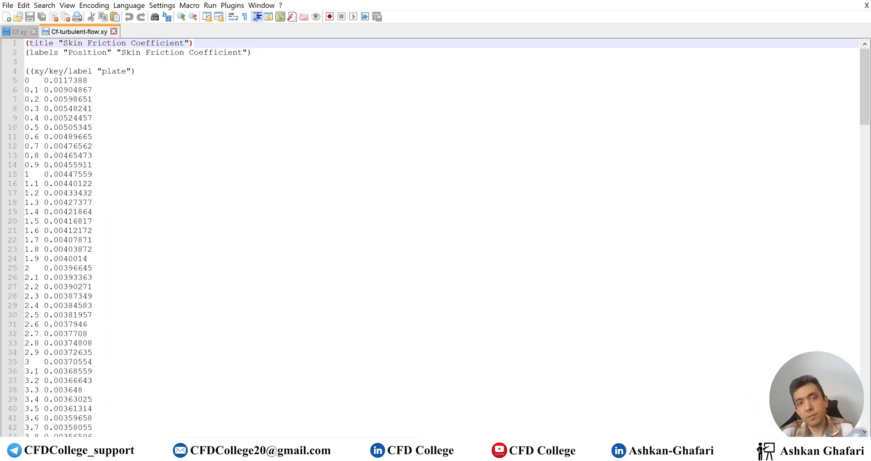
Copy the entire contents of Cf-turbulent-flow.xy and paste them at cell A7 of the turbulent flow sheet in Excel.
key("ctrl+a")
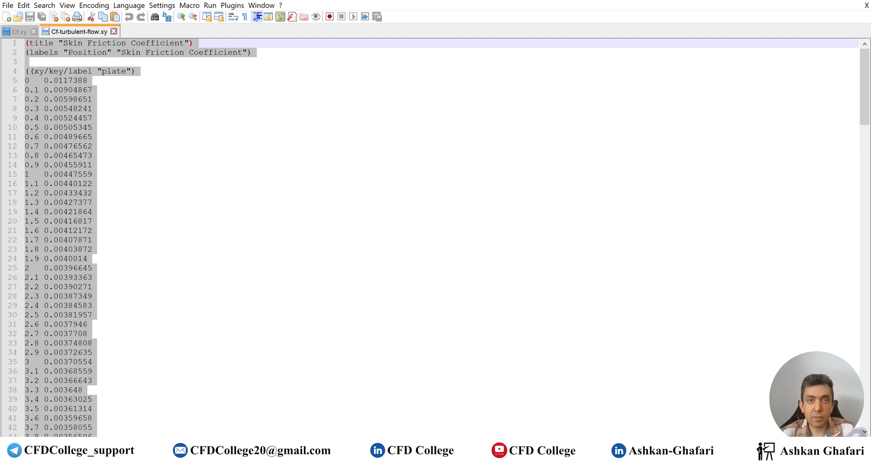
key("alt+Tab")
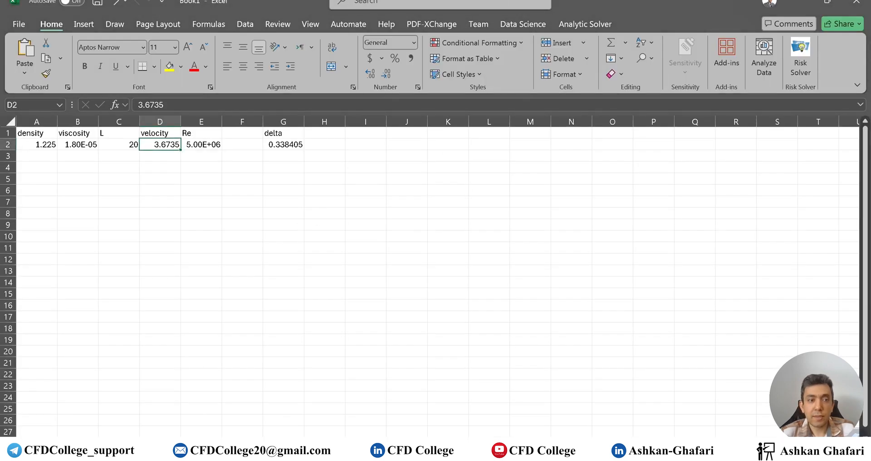
left_click(96, 290)
left_click(37, 218)
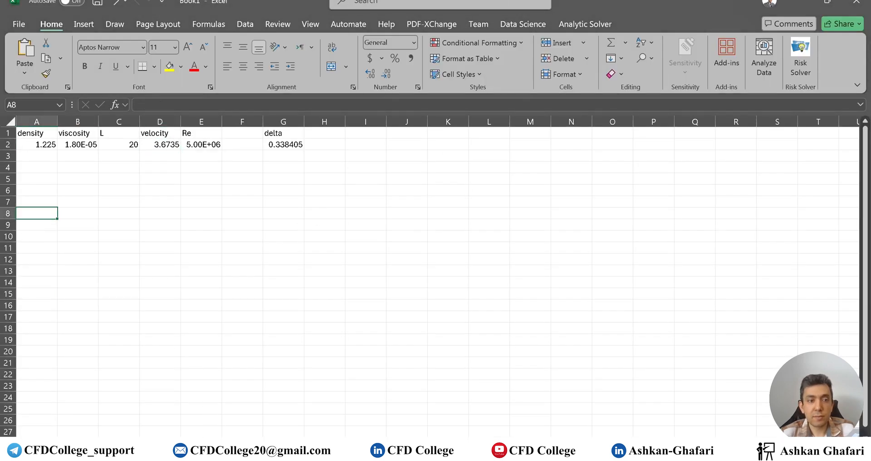
left_click(156, 444)
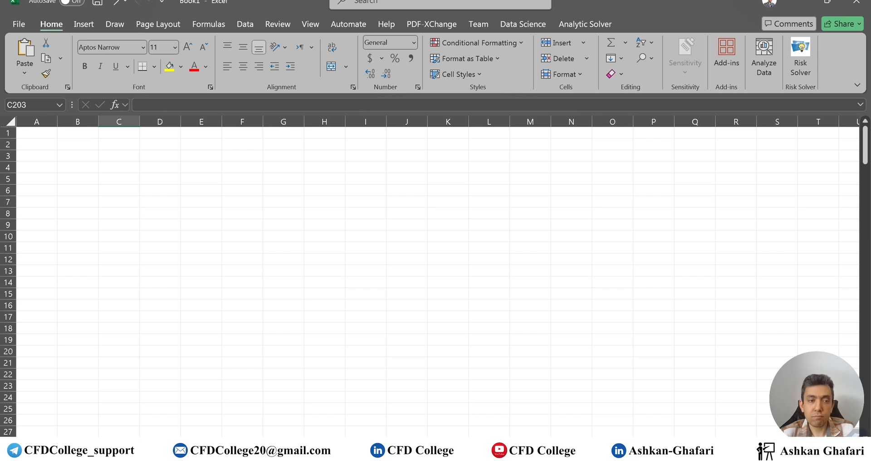
left_click(30, 182)
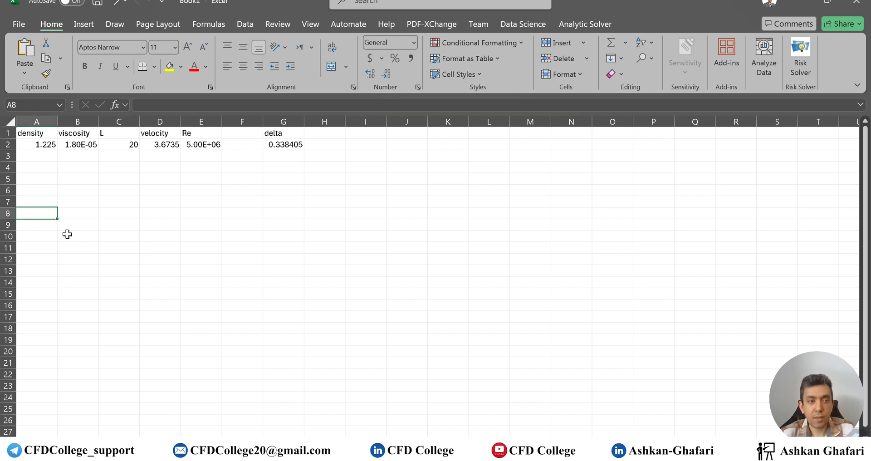
left_click(41, 203)
key("ctrl+v")
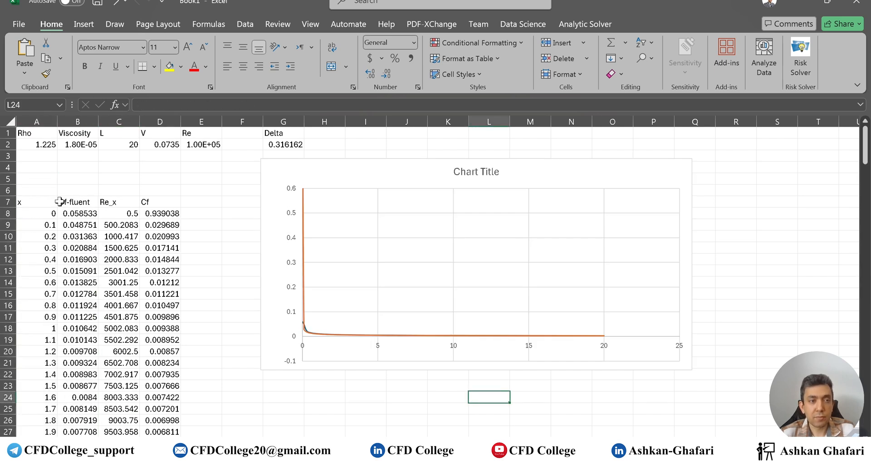
Copy the headers x, Cf-fluent, Re_x and Cf from the laminar flow sheet to row 10 above the imported turbulent data.
left_click_drag(34, 200, 161, 201)
key("ctrl+c")
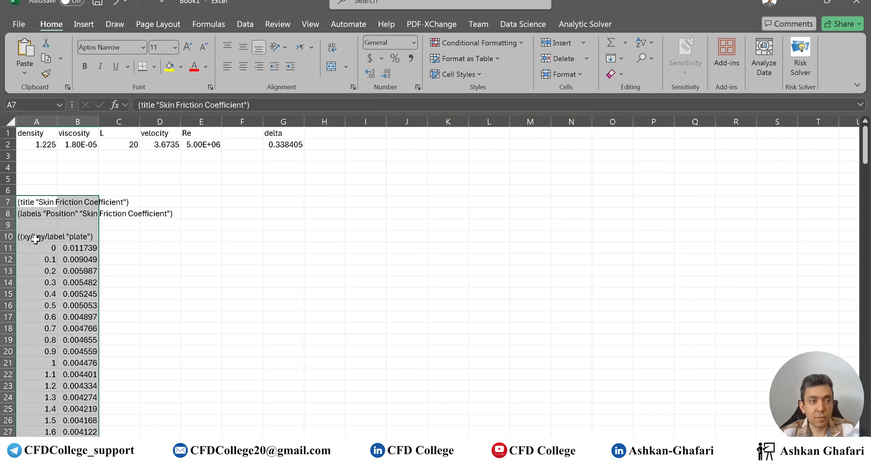
left_click(36, 236)
key("ctrl+v")
Clear the imported title and label lines in the rows above the column headers.
left_click_drag(175, 216, 7, 213)
key("Delete")
right_click(7, 211)
left_click(44, 353)
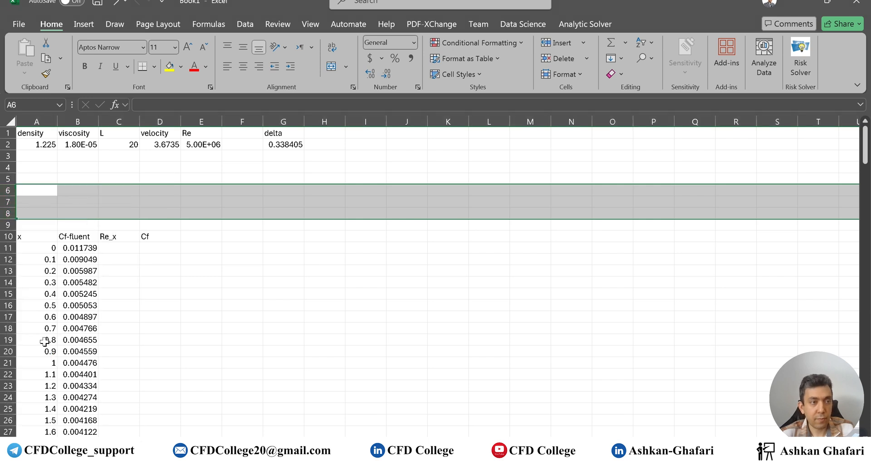
left_click(196, 236)
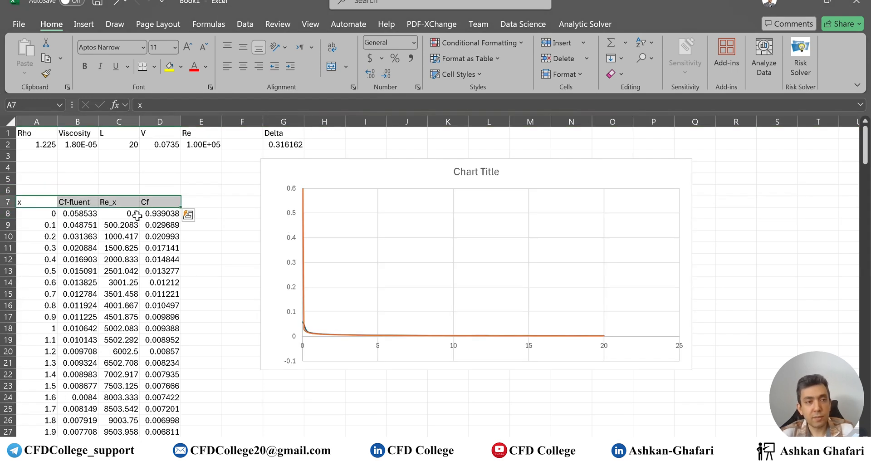
Copy the Re_x formula from cell C9 of the laminar flow sheet into C9 of the turbulent flow sheet and fill it down the column.
left_click(129, 215)
key("ctrl+c")
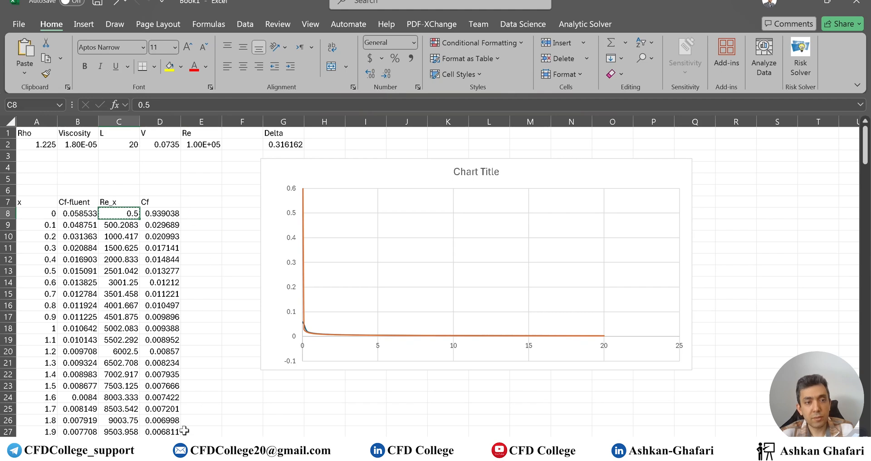
left_click(117, 228)
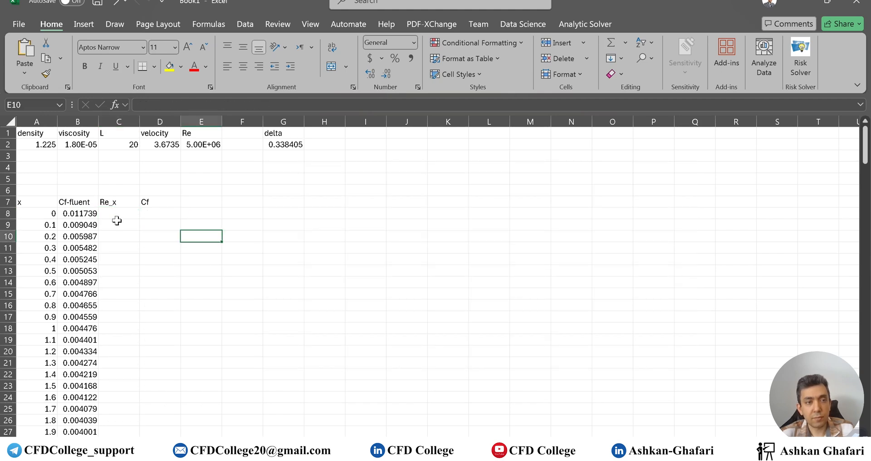
left_click(119, 225)
key("ctrl+v")
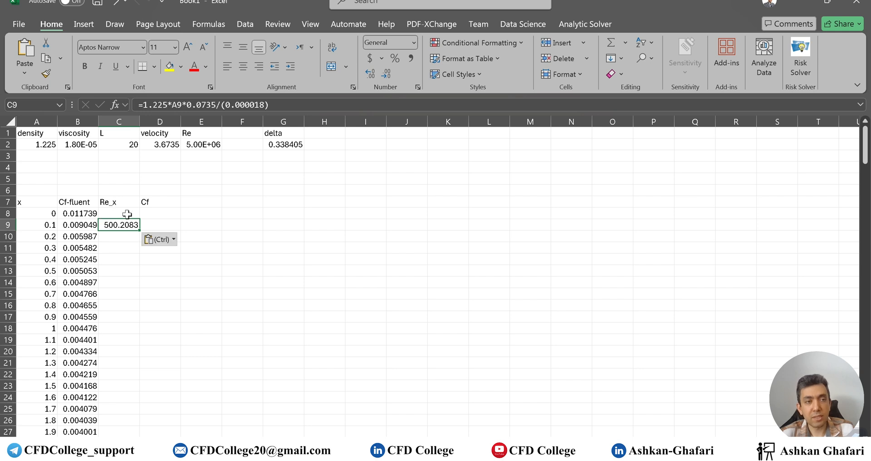
double_click(140, 232)
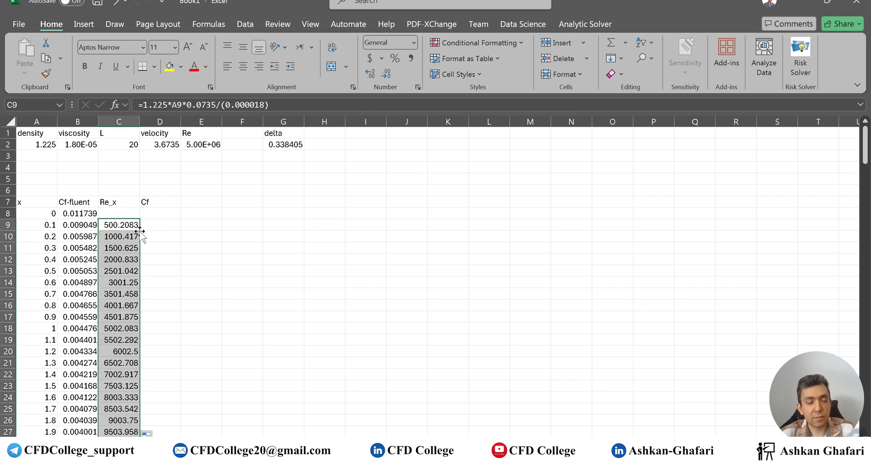
Clear the surplus Re_x formula in cell C210 below the last data row.
left_click_drag(867, 147, 866, 399)
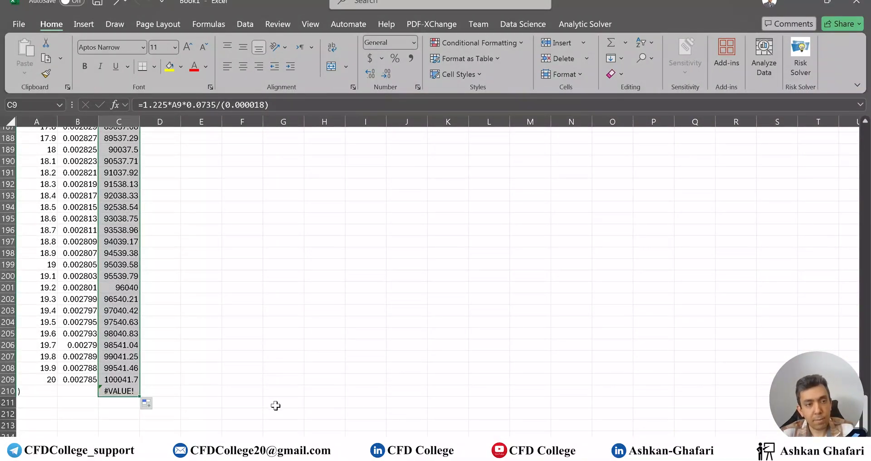
left_click(118, 390)
key("Delete")
scroll(118, 187, "up", 17)
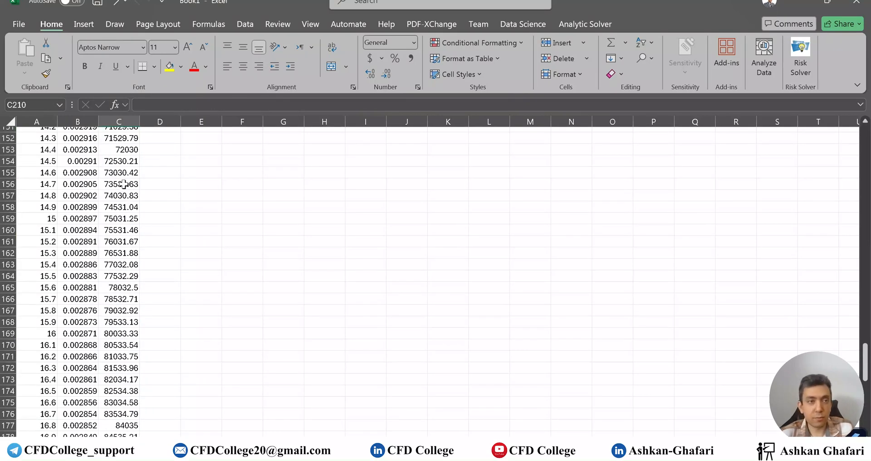
left_click_drag(866, 322, 868, 127)
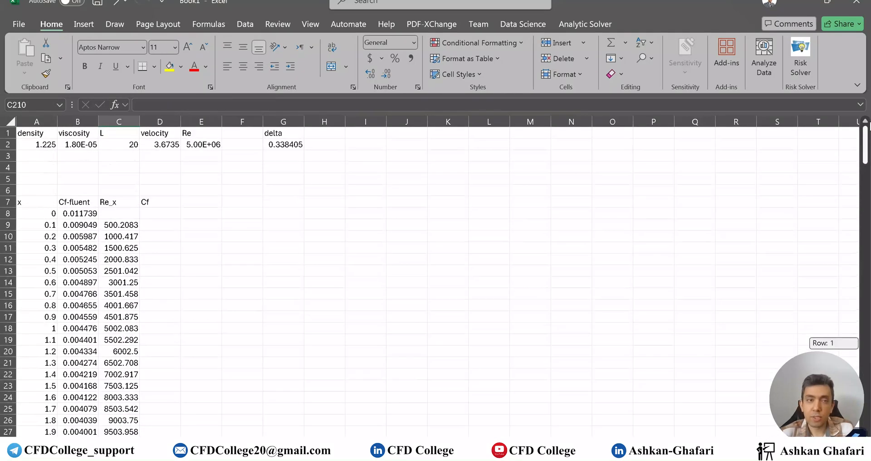
Change the velocity in the C9 formula to 3.6735 and fill the formula down the Re_x column.
left_click(136, 225)
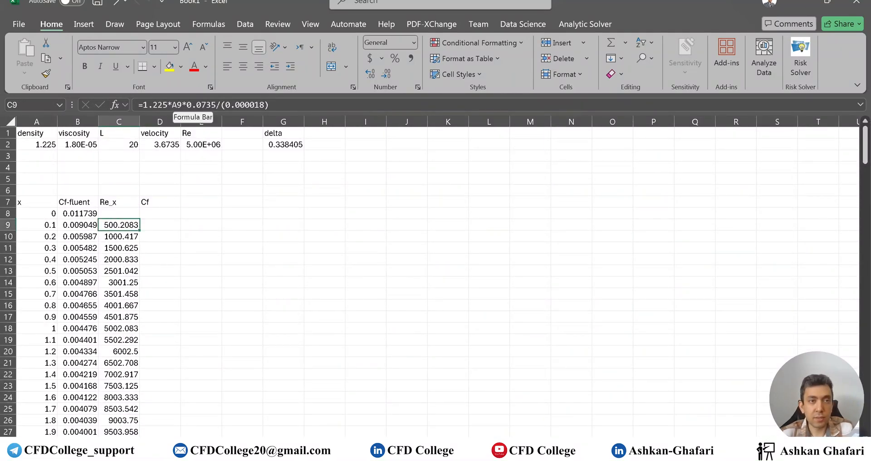
double_click(201, 104)
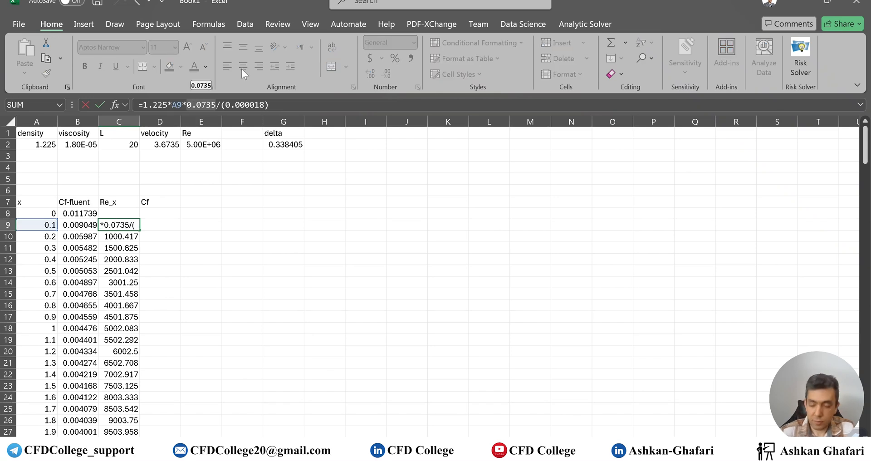
type("3.67")
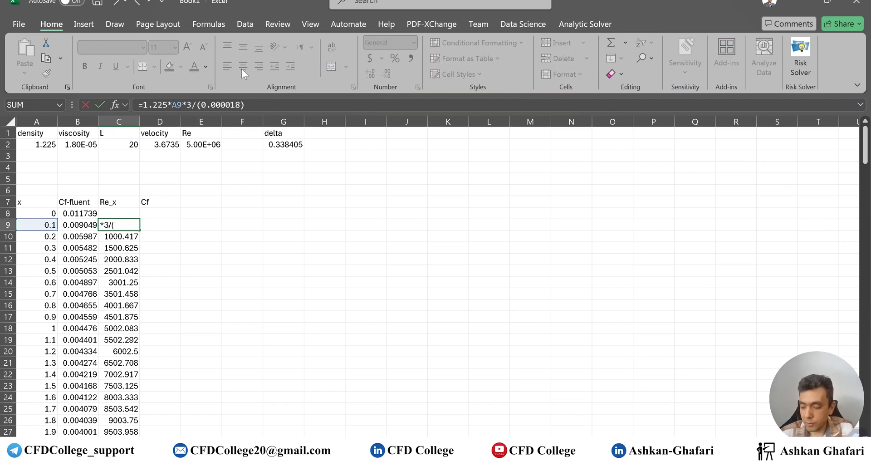
type("35")
key("Return")
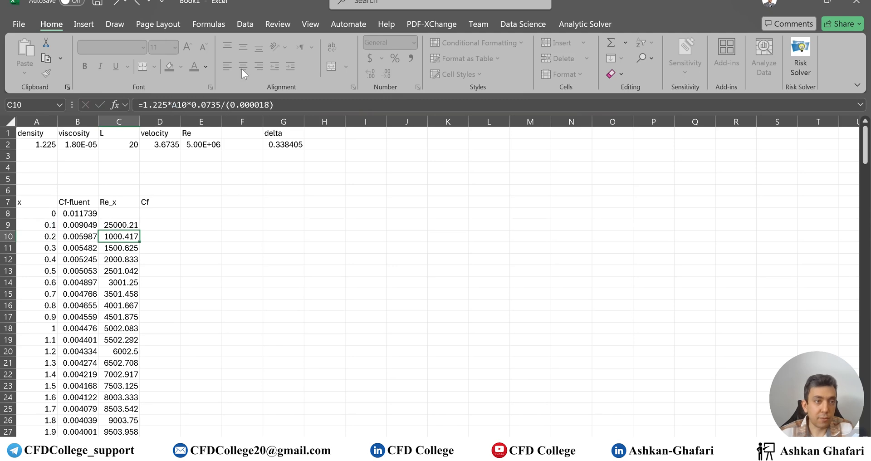
left_click(131, 223)
double_click(139, 230)
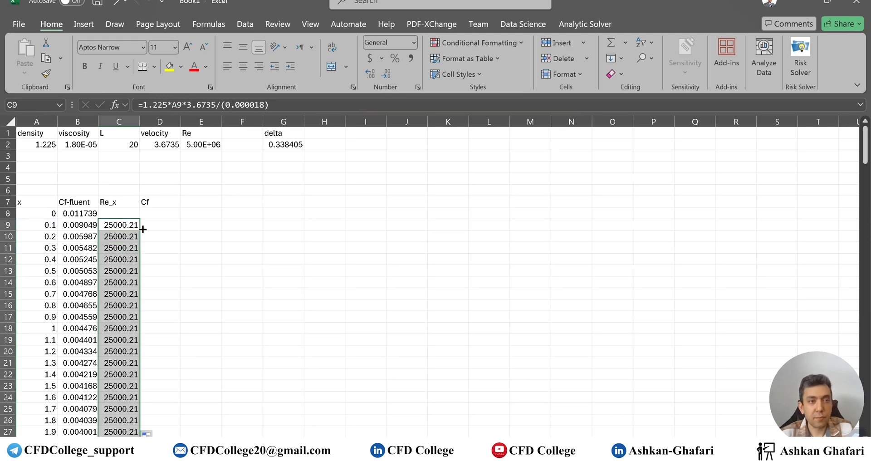
left_click_drag(866, 152, 866, 404)
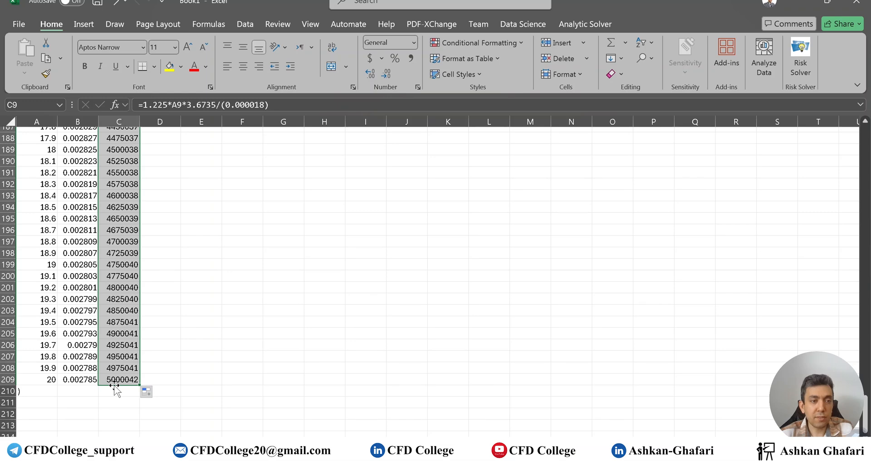
Select cell D9 and switch to the theory slides to compare the laminar and turbulent skin friction formulas.
left_click_drag(866, 400, 865, 136)
left_click(159, 225)
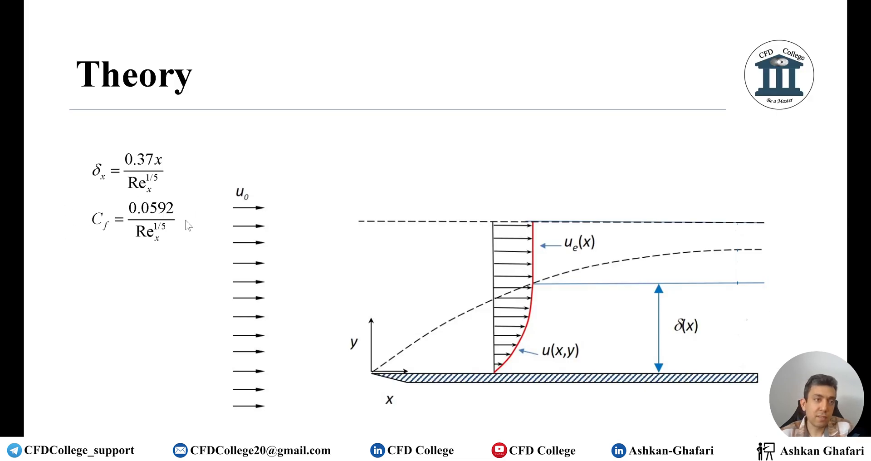
key("Left")
key("Left")
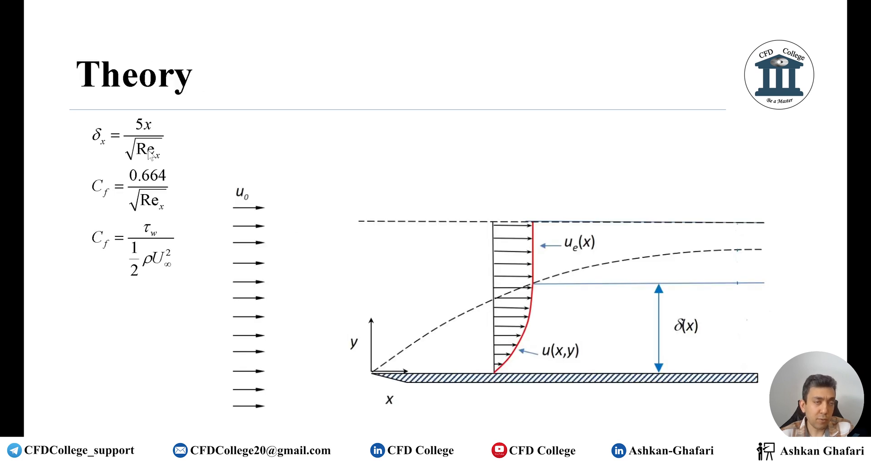
key("Right")
key("Right")
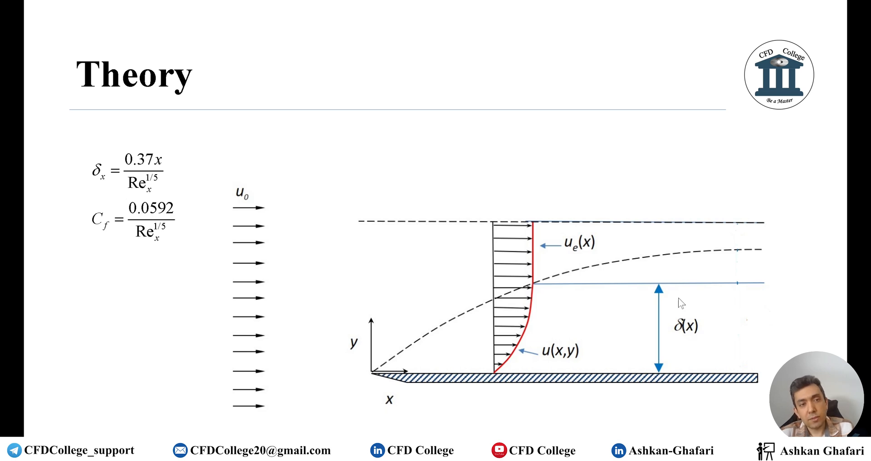
Return to Book1 in Excel, enter =0.0592/(C9^0.2) in cell D9 and fill it down the Cf column.
mouse_move(652, 451)
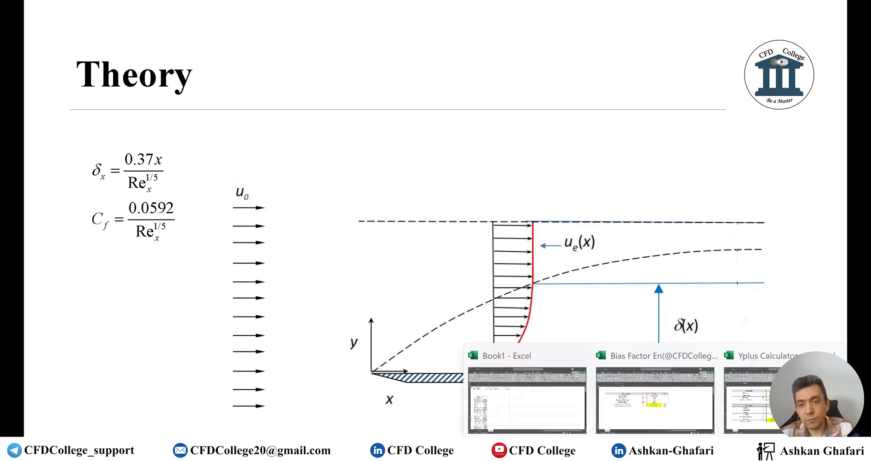
left_click(520, 403)
type("=0.0592/(")
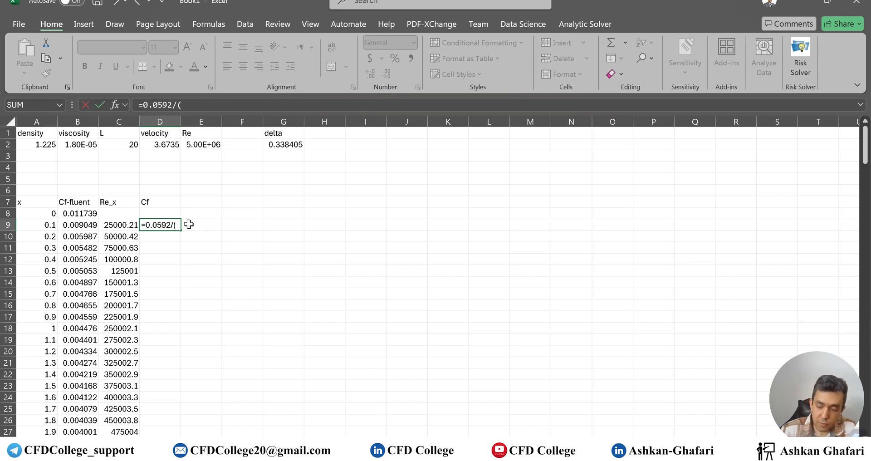
left_click(118, 224)
type("^0.2")
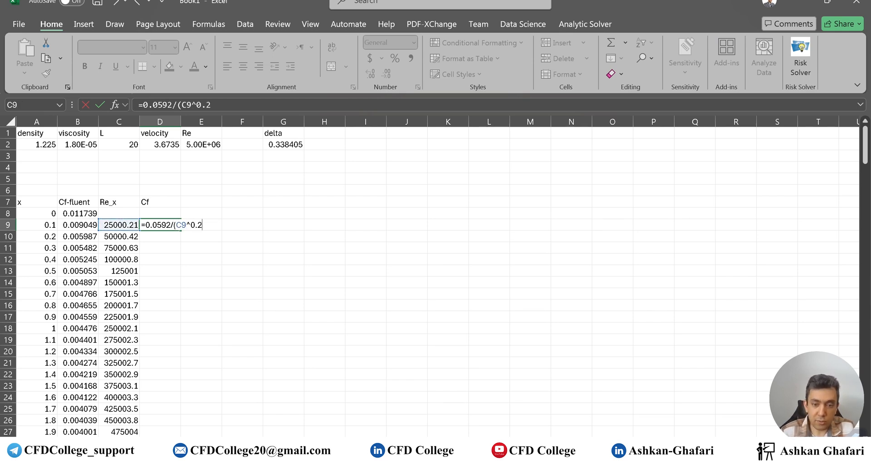
type(")")
key("Return")
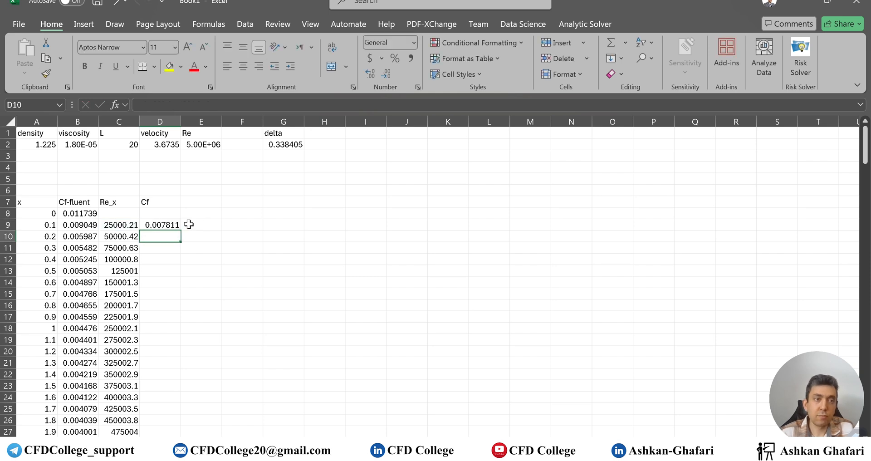
left_click(177, 225)
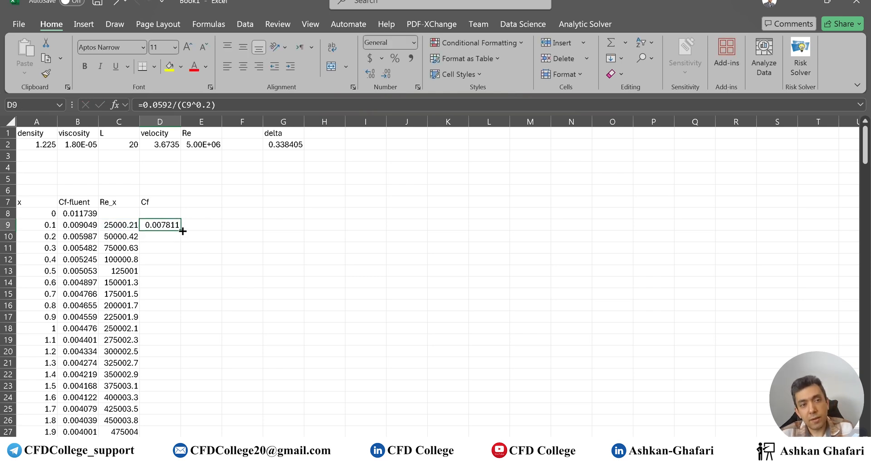
double_click(181, 230)
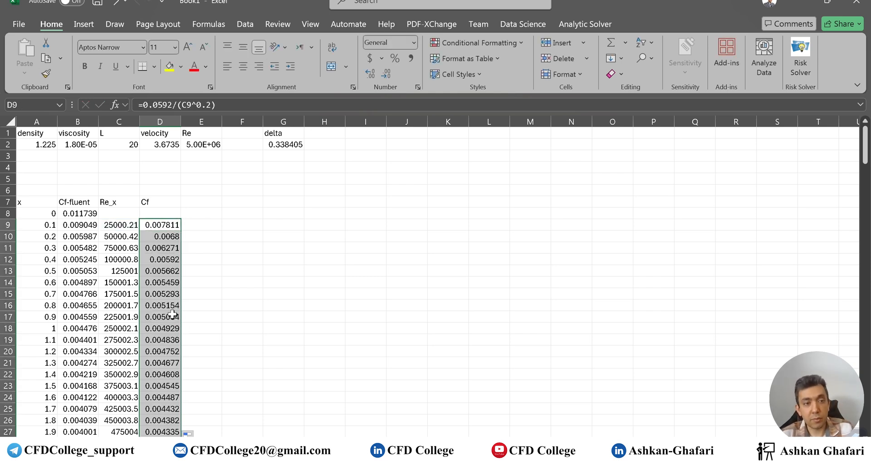
Insert a smooth-line scatter chart of Cf-fluent against x from the range A9:B209.
left_click_drag(39, 224, 72, 431)
left_click(83, 24)
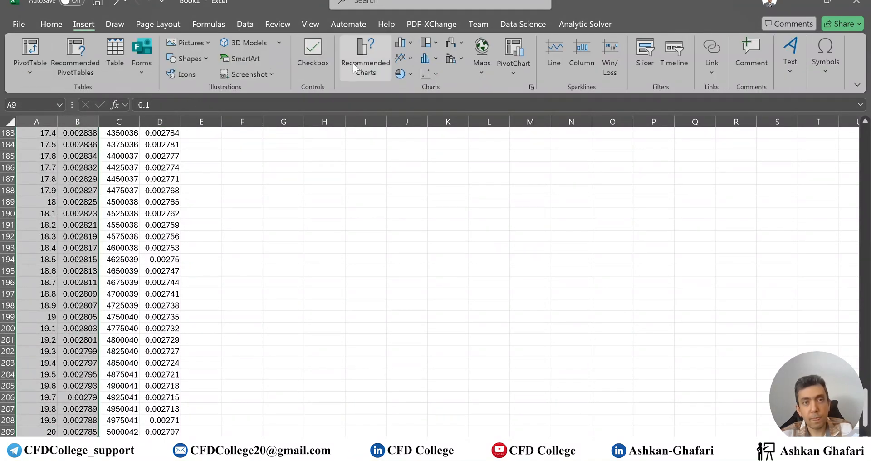
left_click(428, 74)
left_click(504, 117)
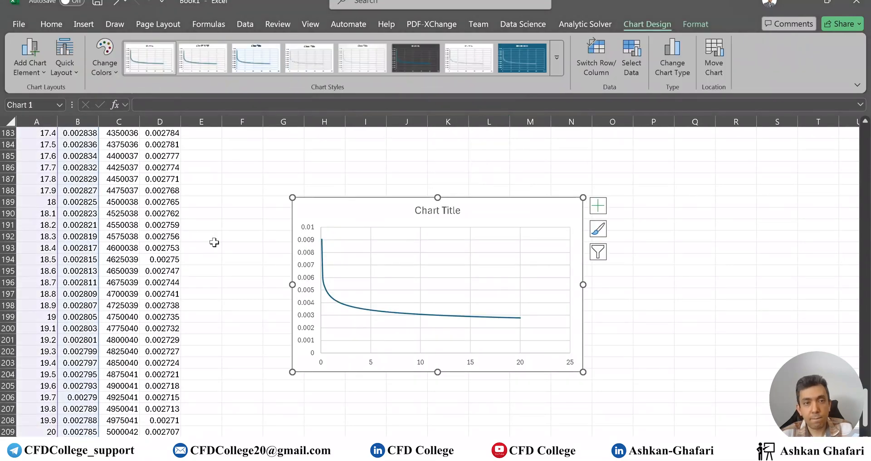
Edit the chart's data source so the existing series takes its name from cell B7, Cf-fluent.
right_click(366, 216)
left_click(412, 281)
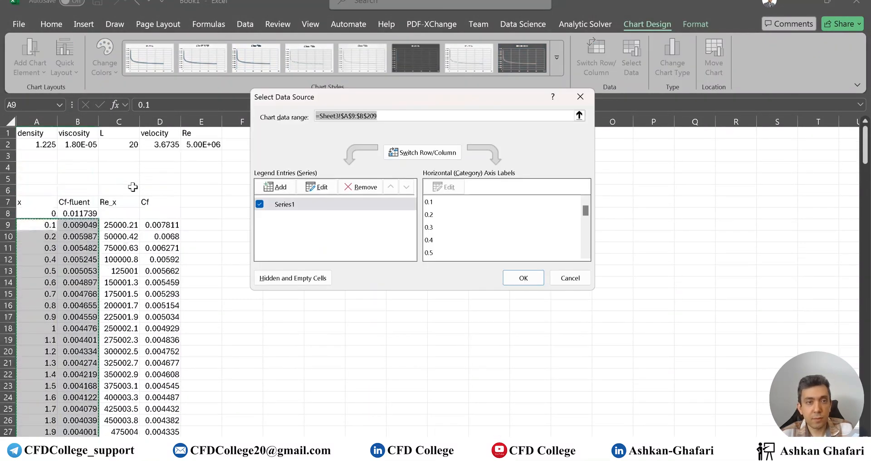
left_click(328, 186)
left_click(75, 202)
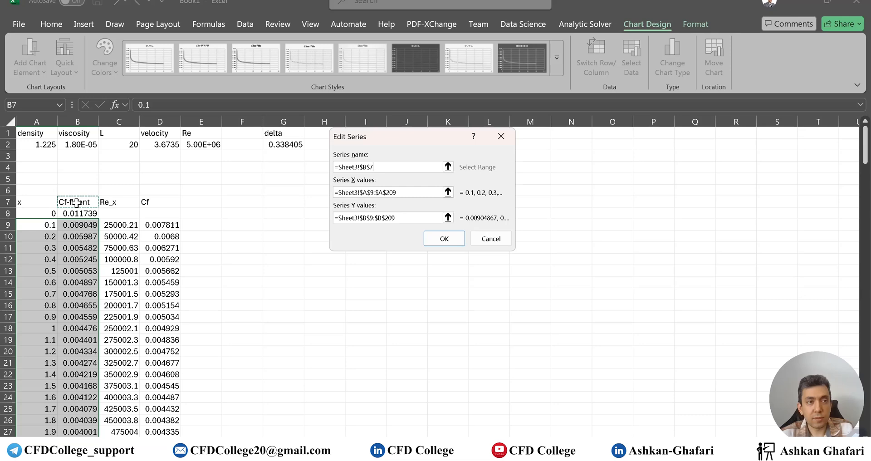
left_click(444, 239)
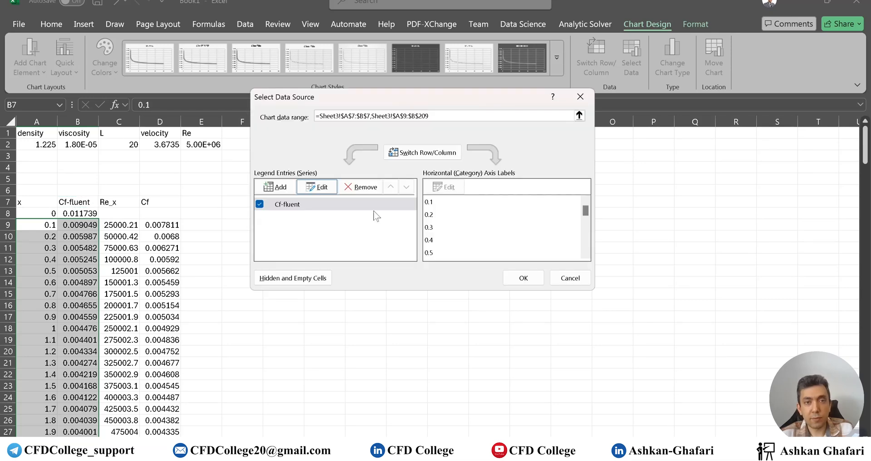
Add a second chart series named from D7, with X values A9:A209 and Y values D9:D209.
left_click(272, 188)
left_click(147, 200)
left_click(390, 190)
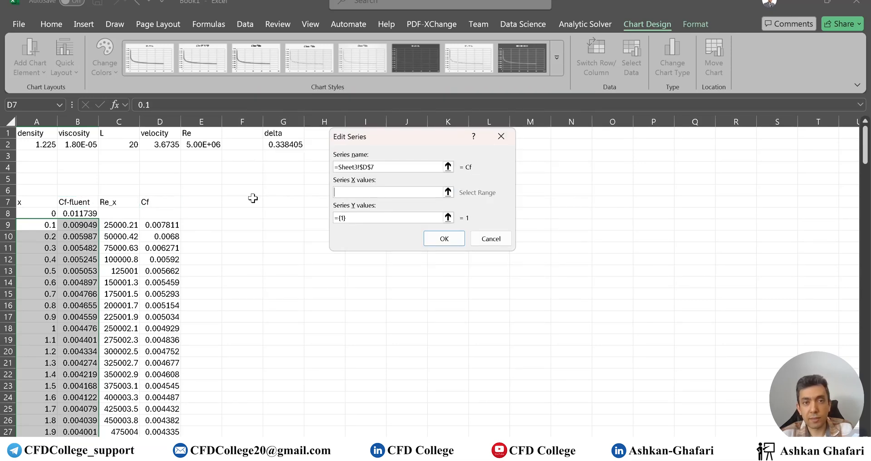
left_click_drag(36, 228, 38, 411)
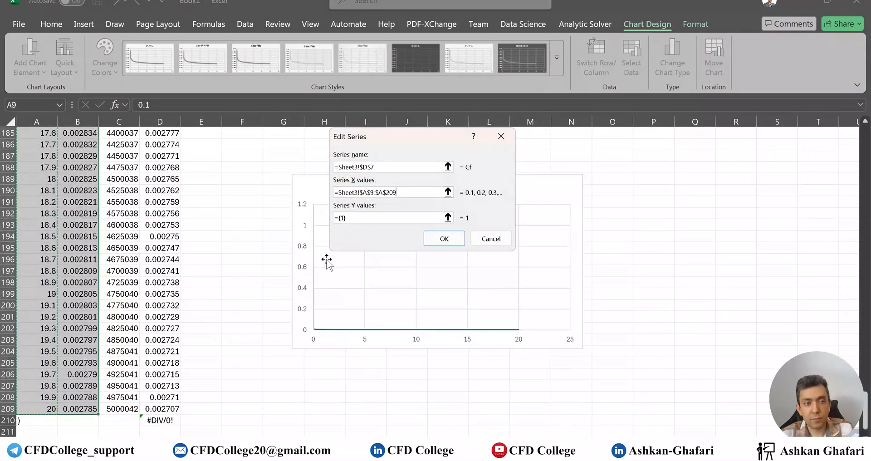
key("Tab")
left_click_drag(166, 408, 170, 144)
left_click(444, 238)
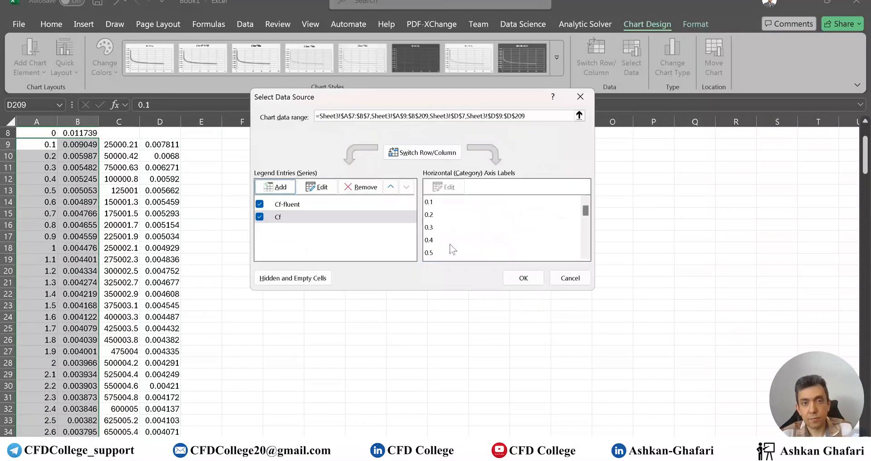
left_click(523, 280)
Compare the Fluent and theoretical Cf curves in the chart, inspect the formula in D197 and switch to the turbulent theory slide.
scroll(551, 293, "down", 20)
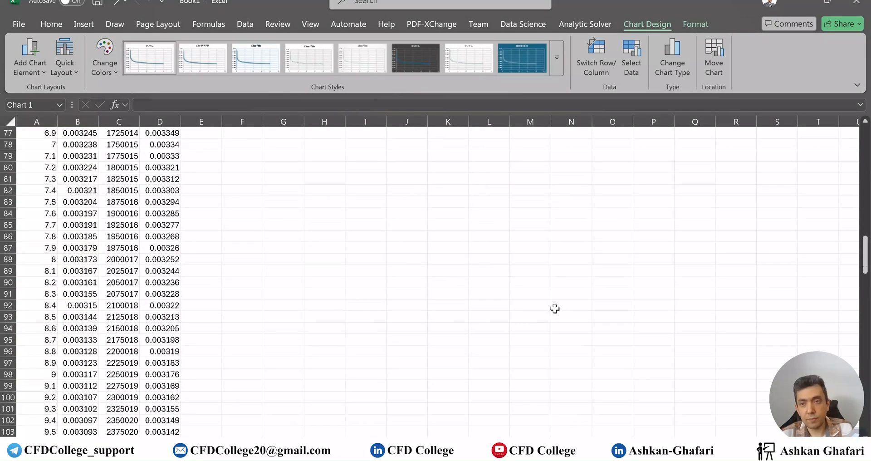
scroll(554, 308, "down", 6)
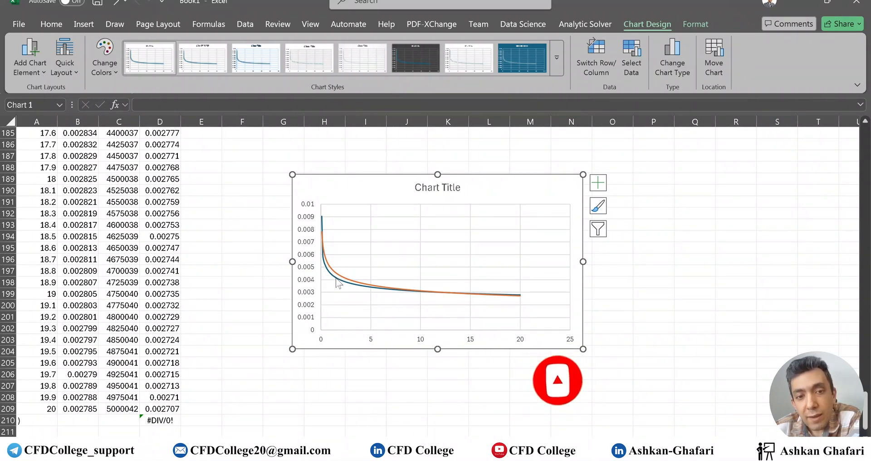
mouse_move(340, 282)
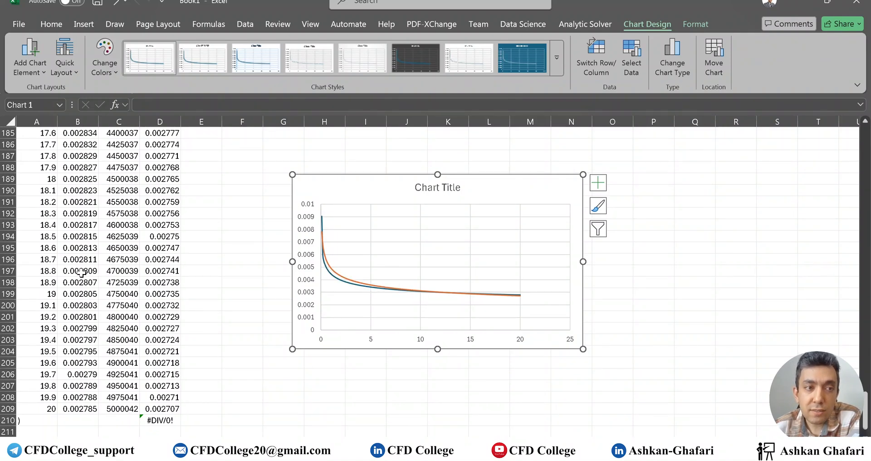
left_click(156, 272)
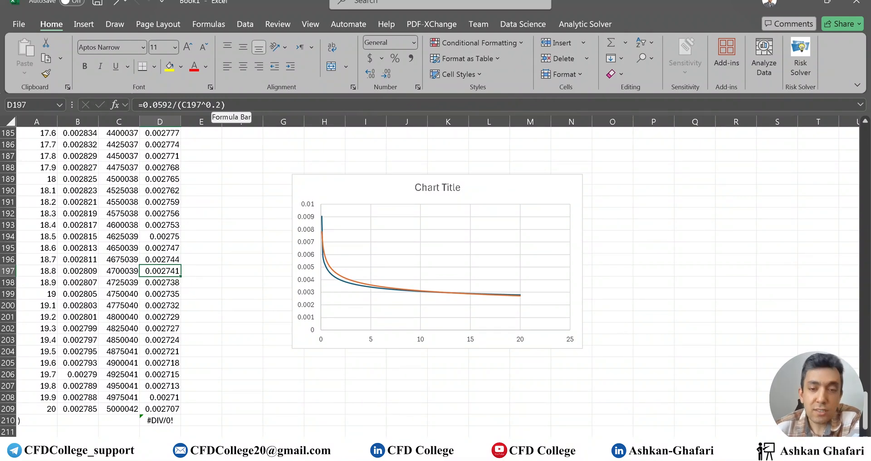
key("alt+Tab")
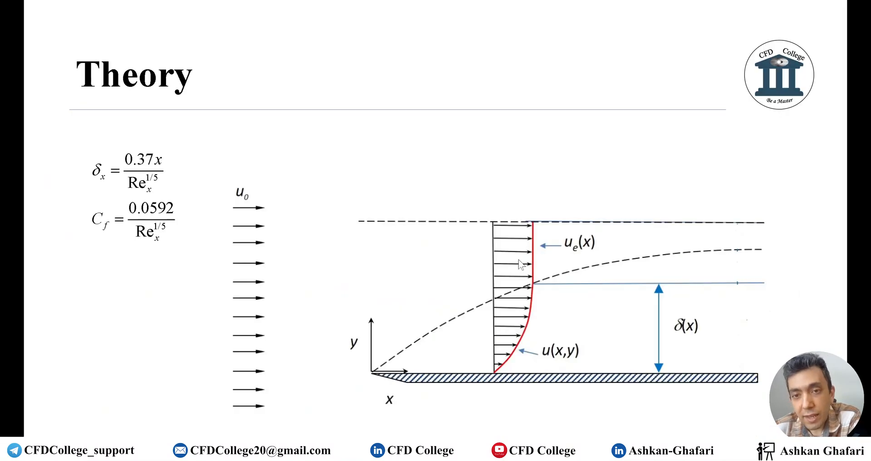
Review the Conditions slide with the critical Reynolds numbers and switch back to the Cf chart in the Book1 workbook.
scroll(516, 260, "up", 2)
scroll(518, 252, "down", 1)
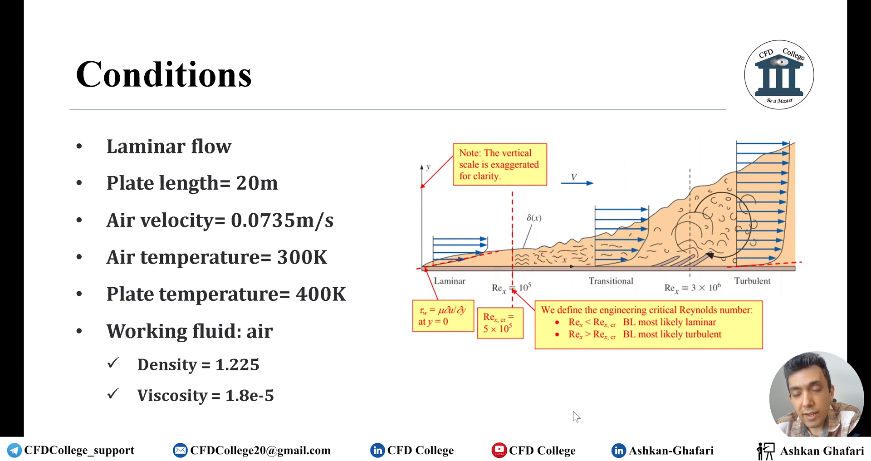
mouse_move(655, 450)
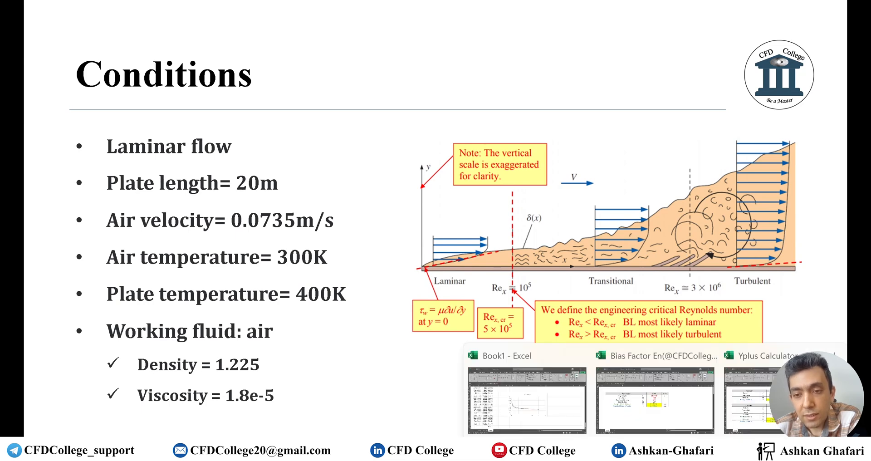
left_click(567, 423)
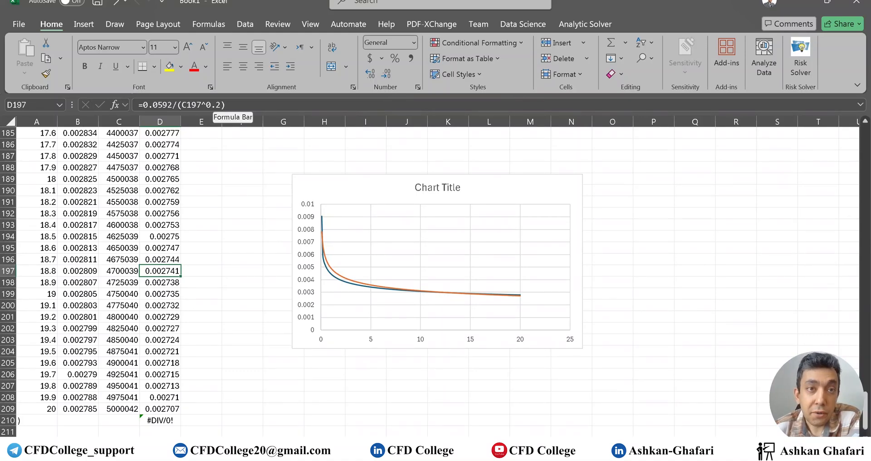
Switch to Fluent and close the skin friction coefficient XY plot setup.
key("alt+Tab")
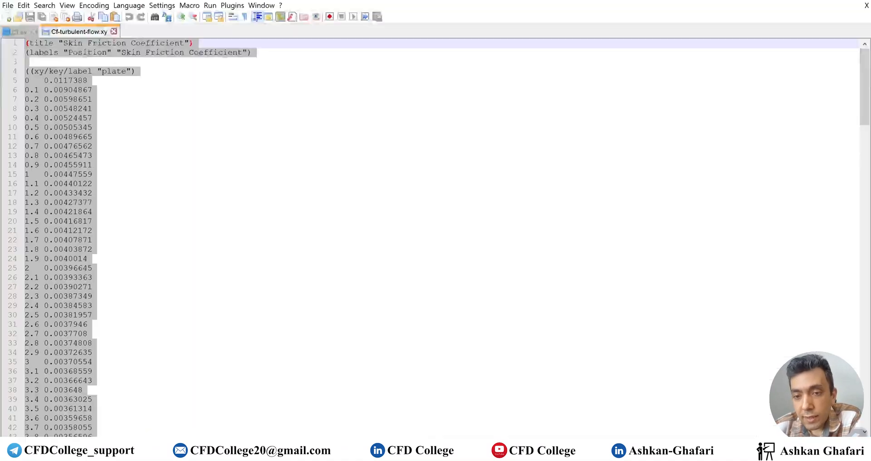
left_click(415, 223)
left_click(806, 1)
left_click(675, 176)
left_click(763, 48)
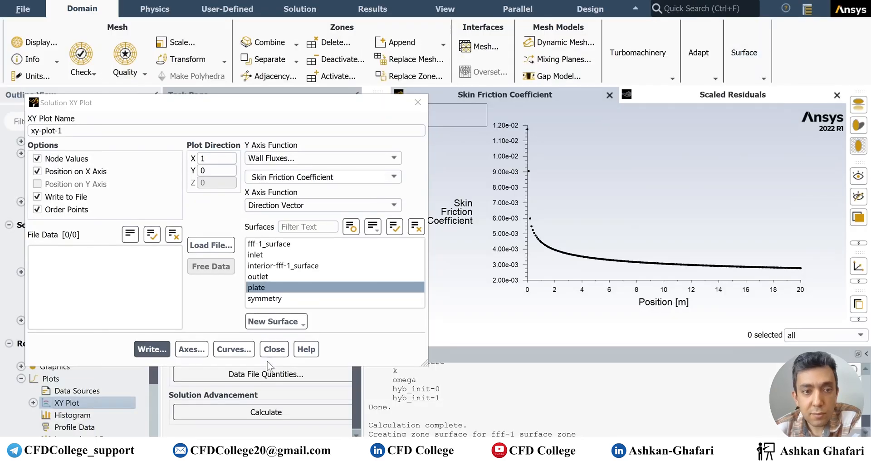
left_click(274, 349)
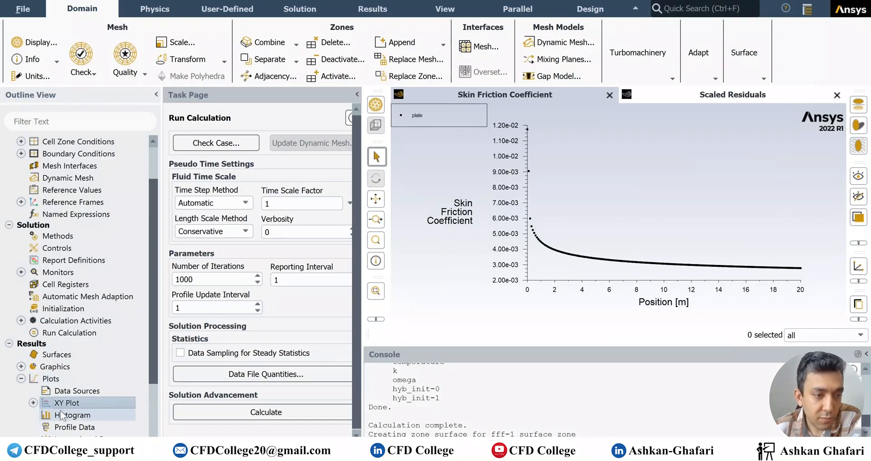
Create the vector-1 plot of velocity vectors coloured by velocity magnitude and display it.
scroll(33, 412, "down", 2)
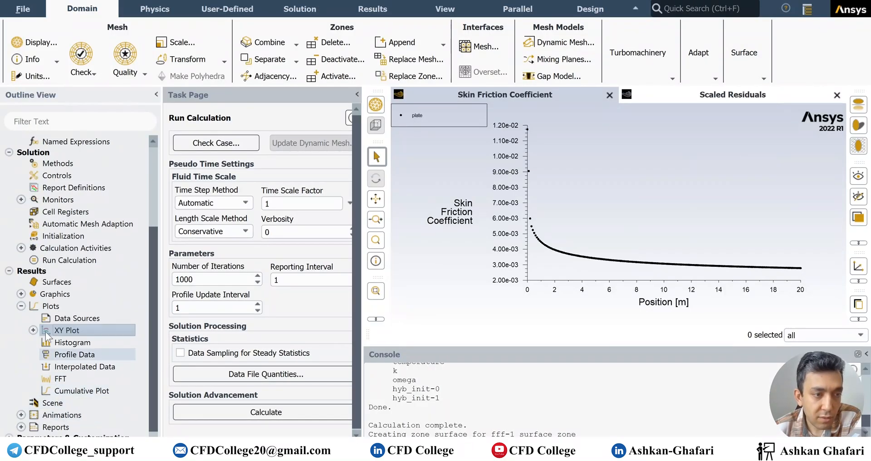
left_click(21, 305)
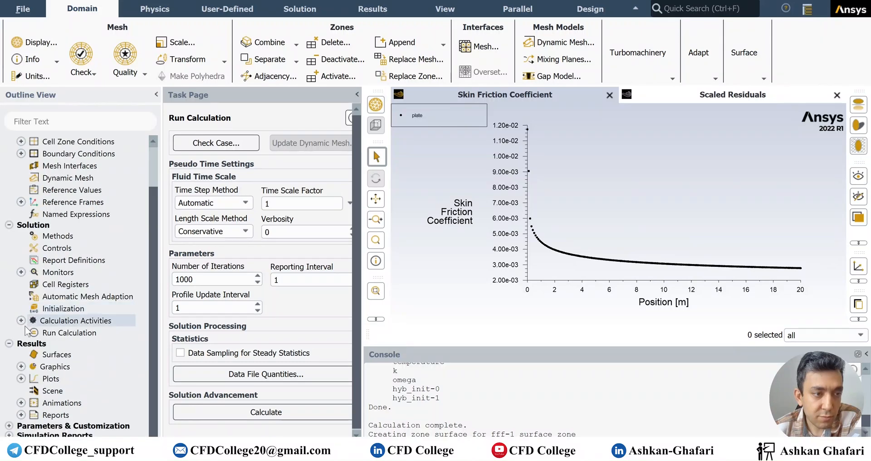
left_click(21, 366)
double_click(53, 402)
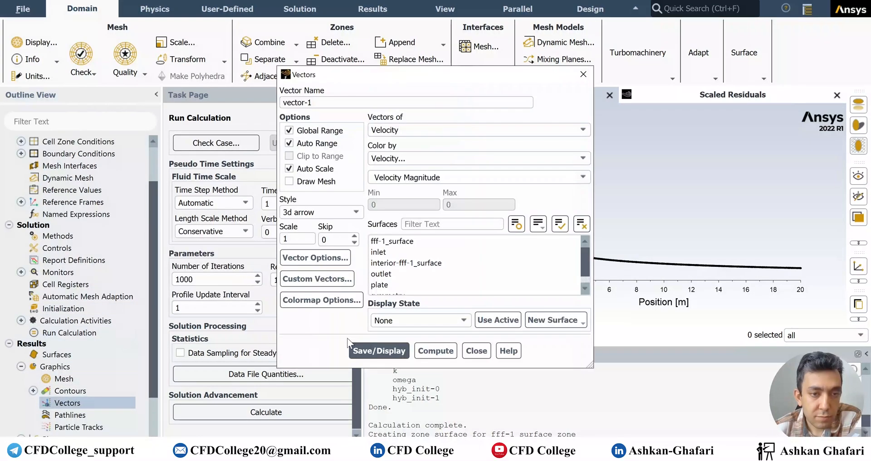
left_click_drag(405, 80, 217, 97)
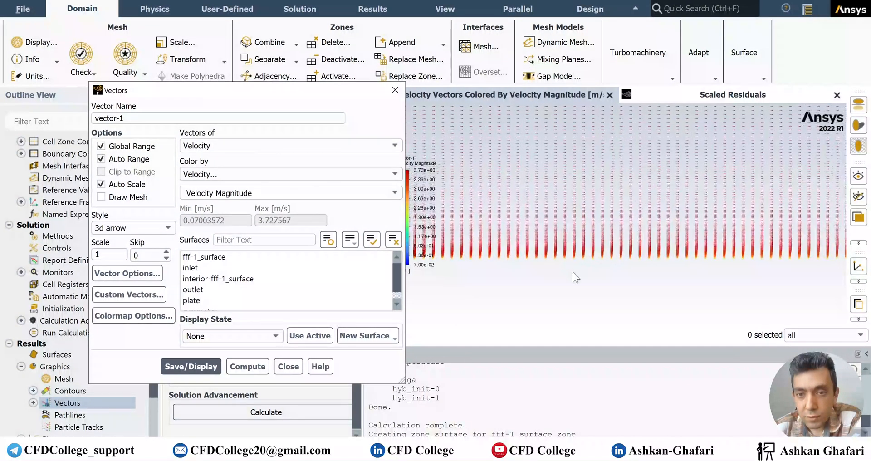
Examine the boundary layer velocity profiles near the plate in the vector plot, up close and along several stations.
scroll(567, 249, "up", 5)
scroll(577, 252, "up", 5)
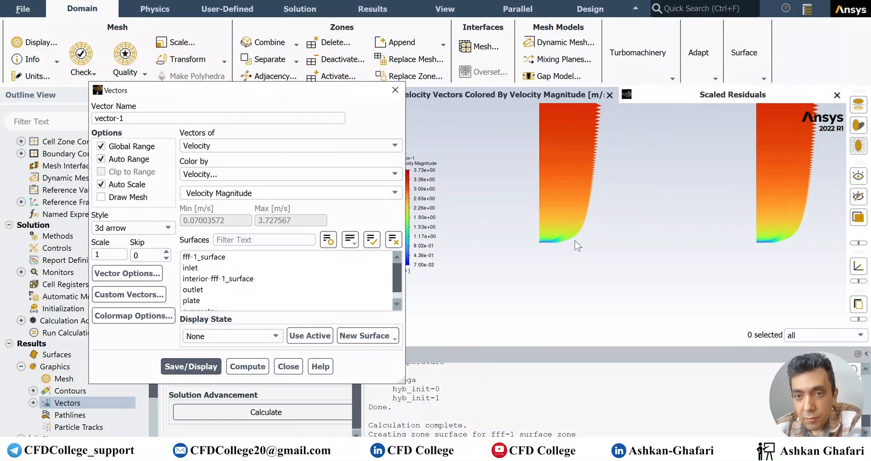
scroll(575, 241, "up", 3)
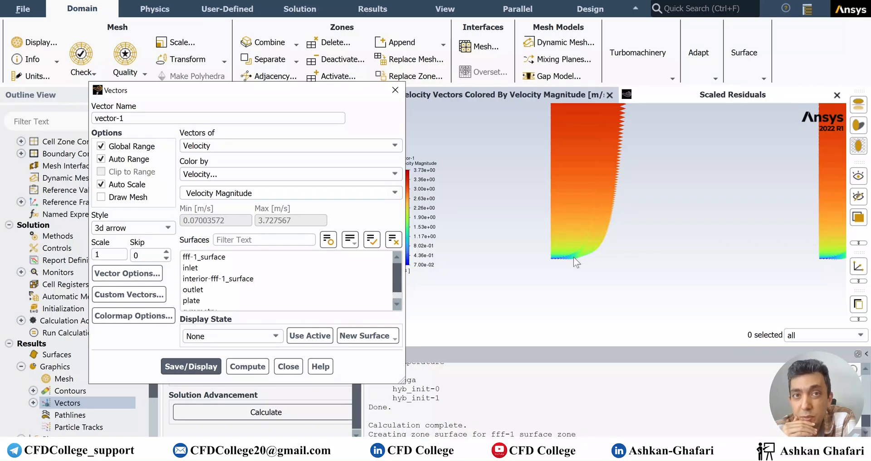
scroll(573, 257, "up", 2)
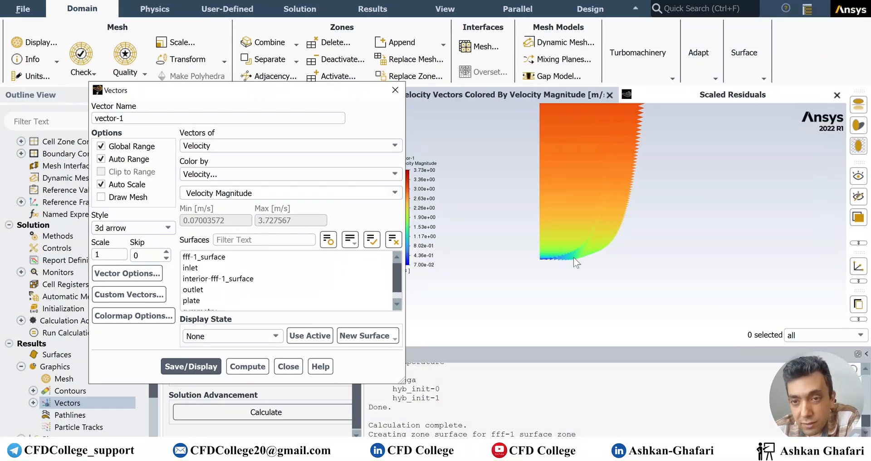
scroll(573, 278, "down", 3)
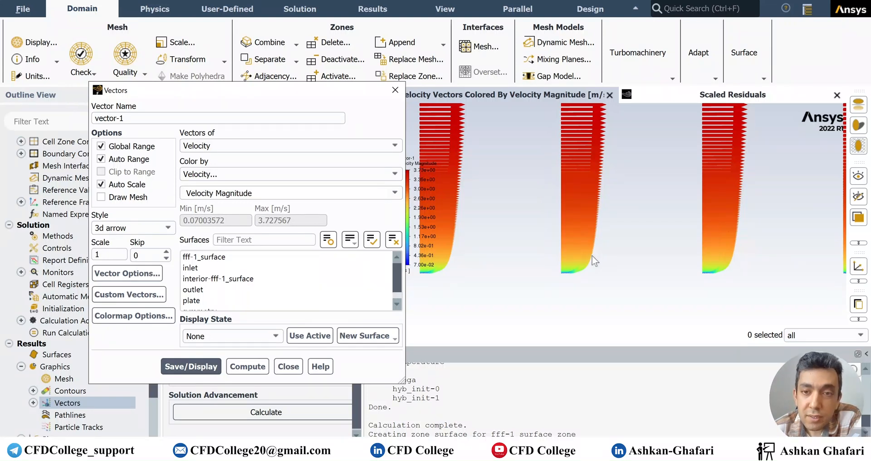
scroll(593, 254, "up", 2)
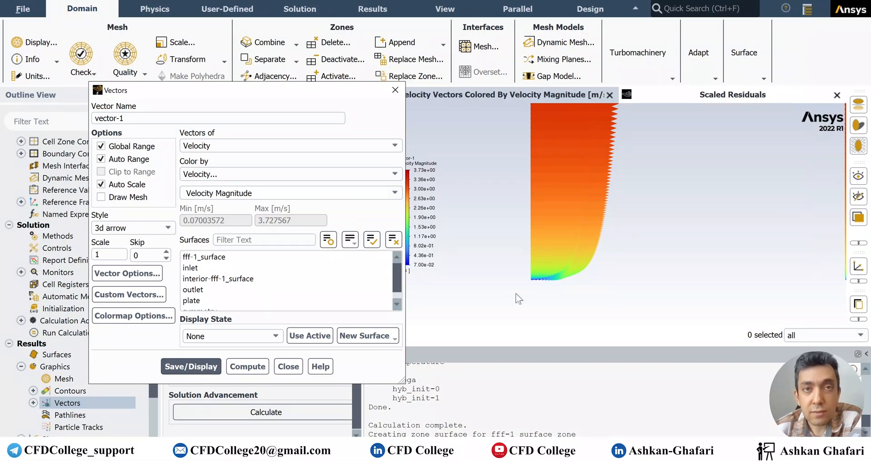
scroll(592, 285, "down", 5)
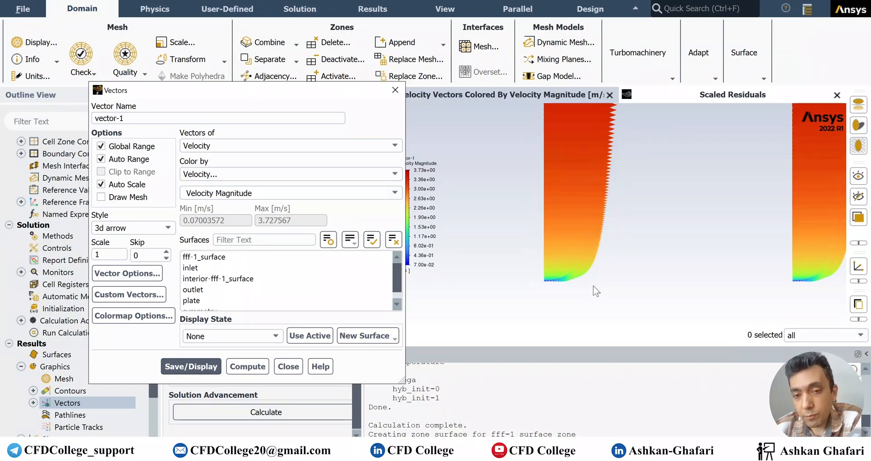
Quit Fluent and confirm the exit.
left_click(861, 1)
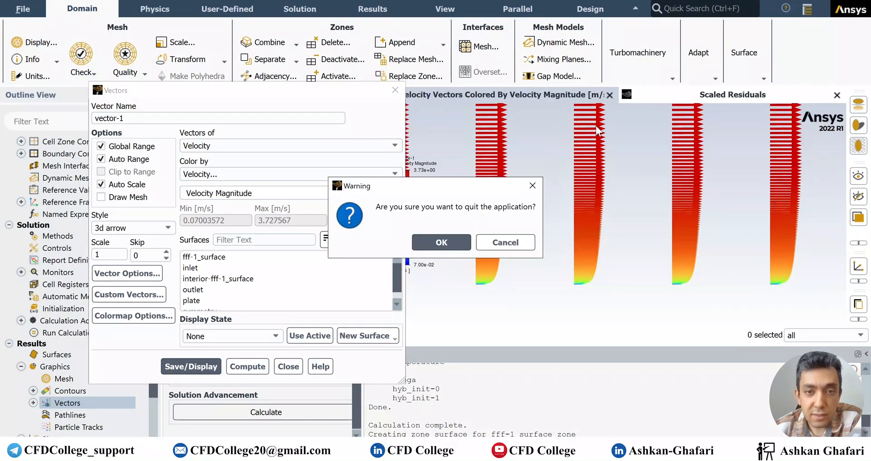
left_click(457, 245)
left_click(269, 314)
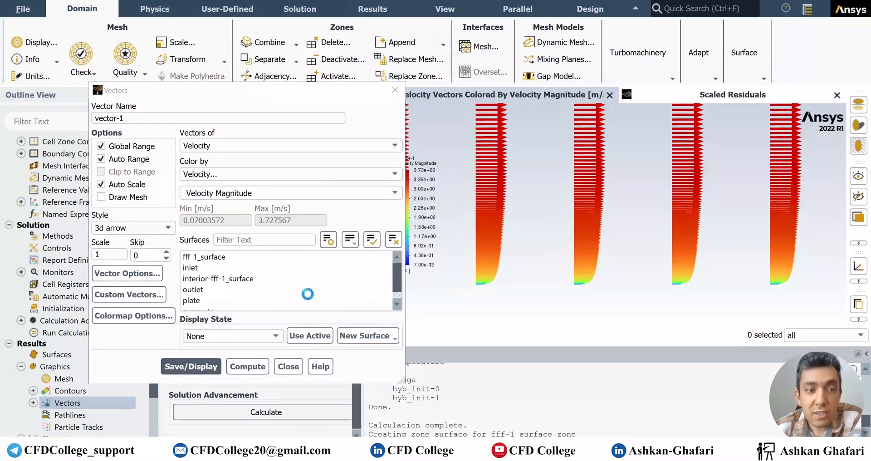